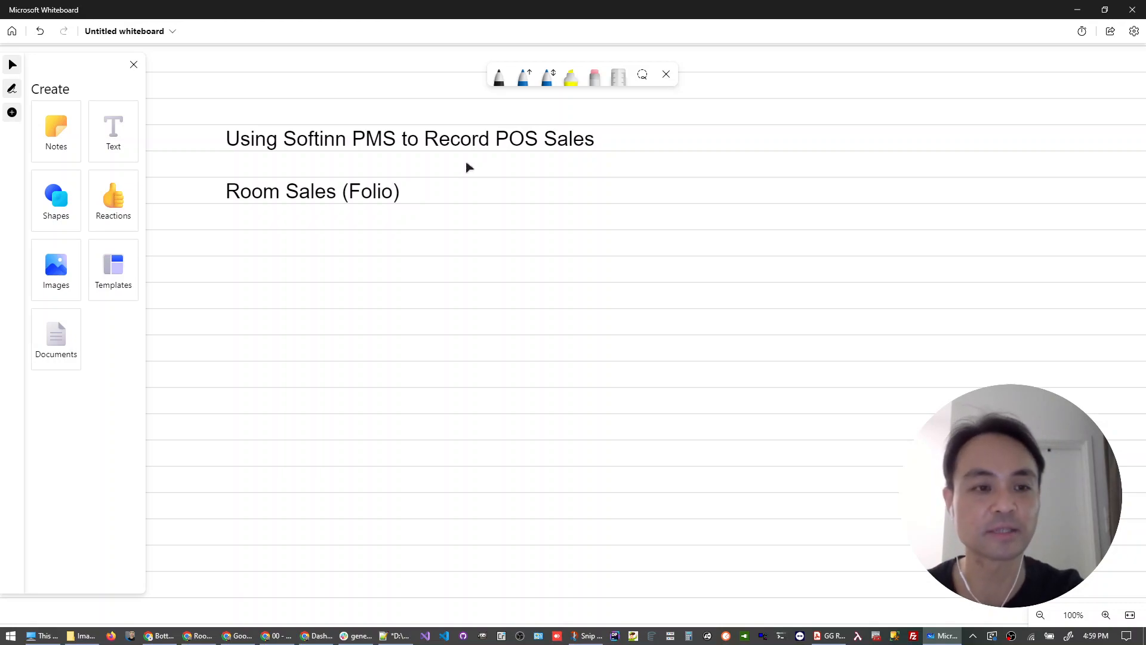
# - Add the text "Room Type: Lobby" below "Room Sales (Folio)" and align it with the lines above
pyautogui.click(113, 130)
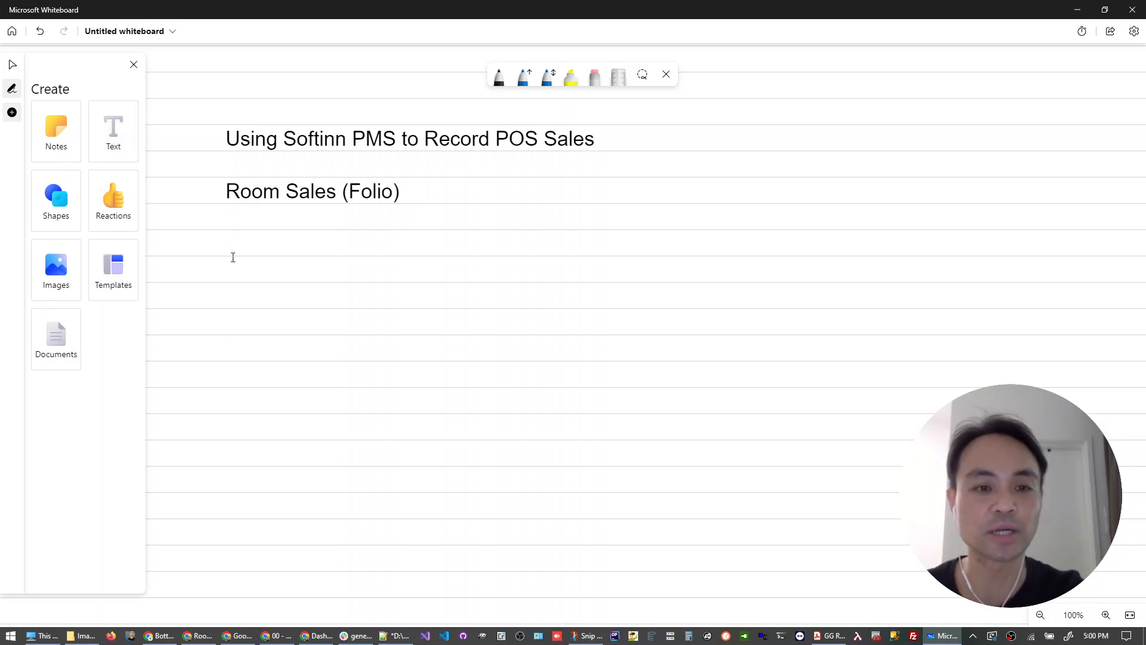
pyautogui.click(242, 252)
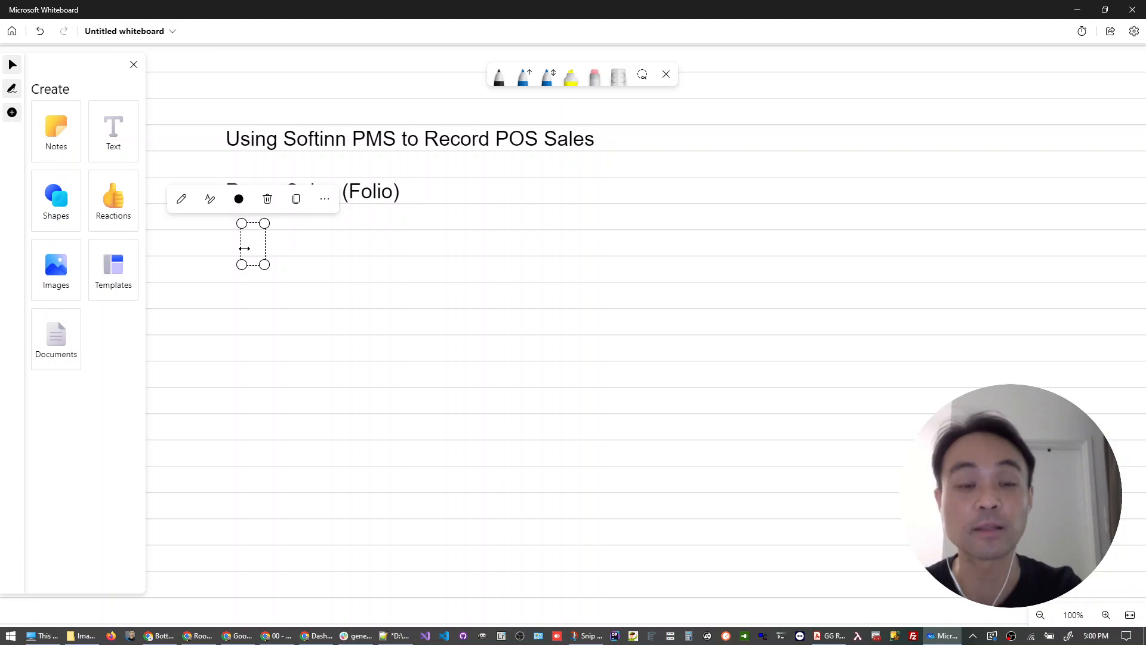
pyautogui.write('Lobby')
pyautogui.press('BackSpace')
pyautogui.press('BackSpace')
pyautogui.press('BackSpace')
pyautogui.press('BackSpace')
pyautogui.press('BackSpace')
pyautogui.write('Room Type')
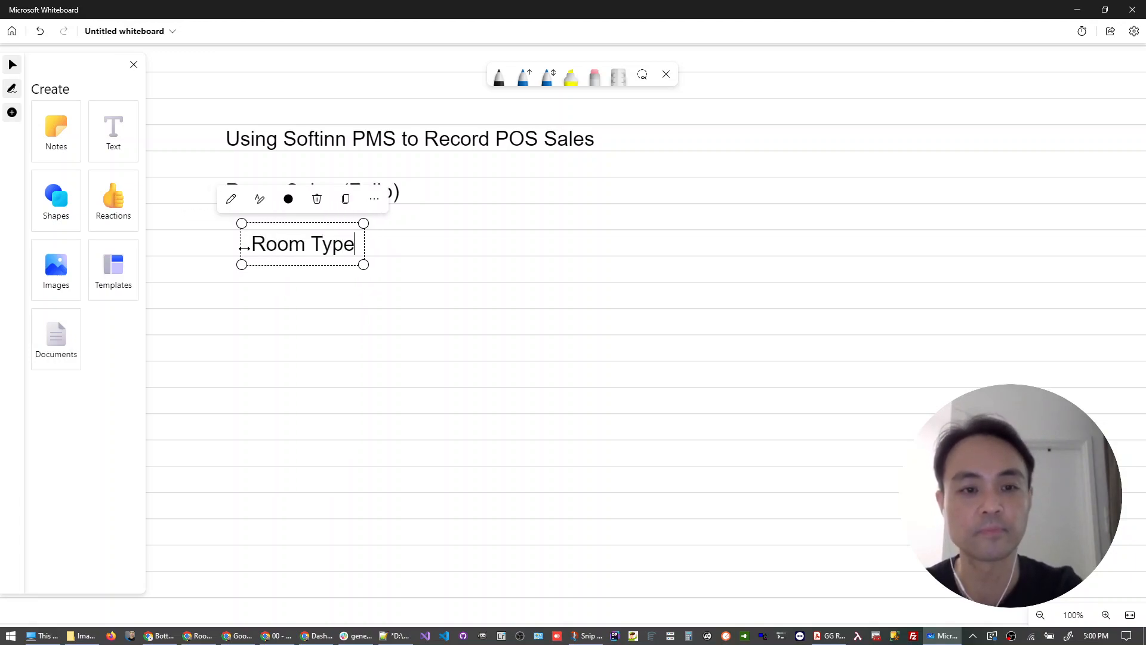
pyautogui.write(': Lobby')
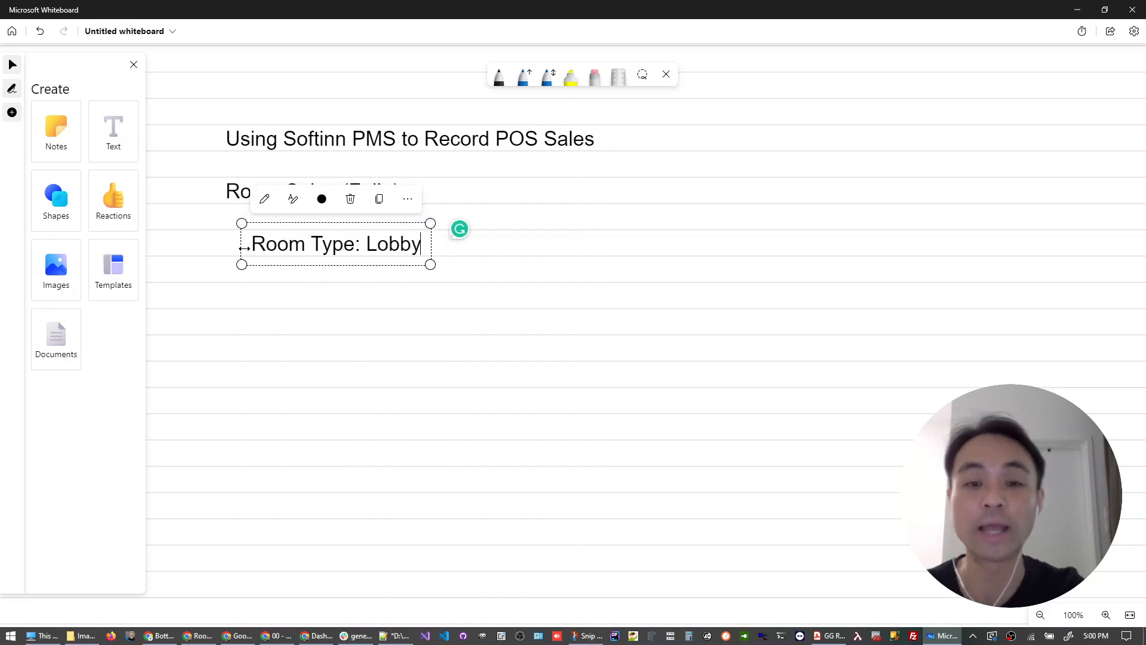
pyautogui.click(274, 287)
pyautogui.moveTo(363, 263); pyautogui.dragTo(342, 255)
pyautogui.click(194, 205)
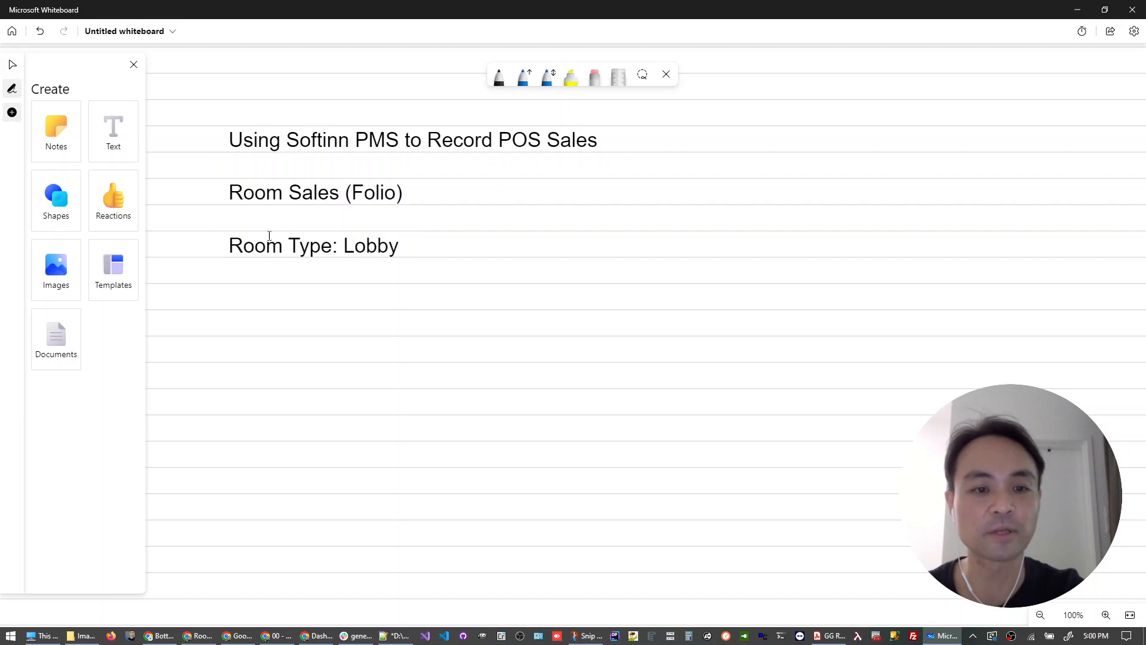
# - Add the text "Room - Counter 1" and place it slightly indented below "Room Type: Lobby"
pyautogui.click(321, 280)
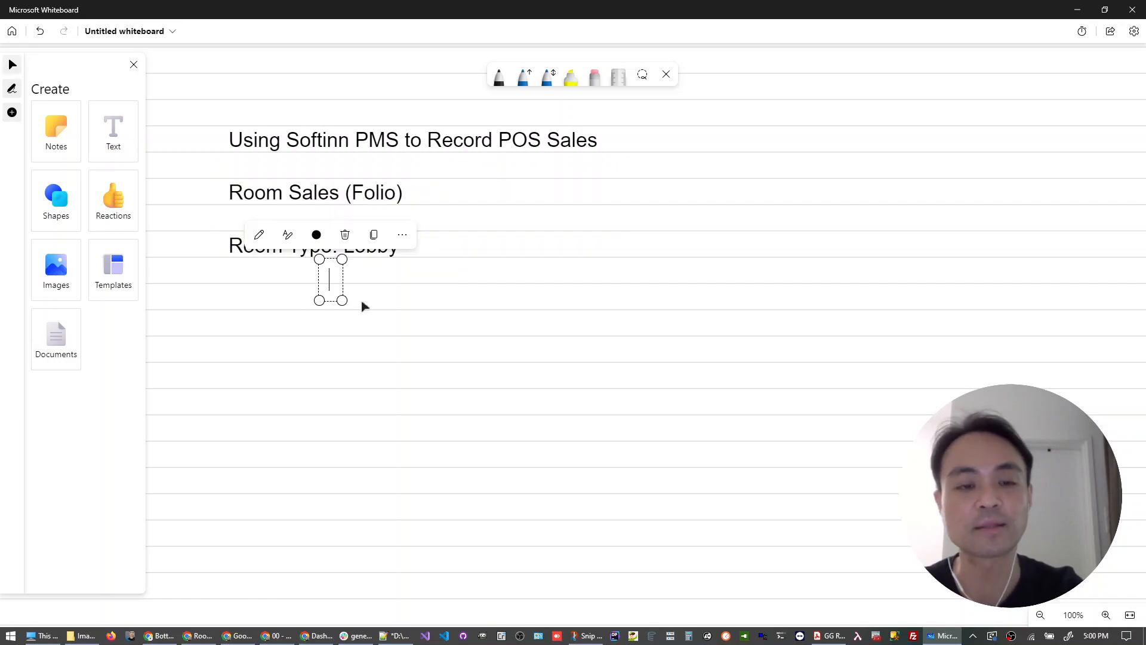
pyautogui.write('Room - Lo')
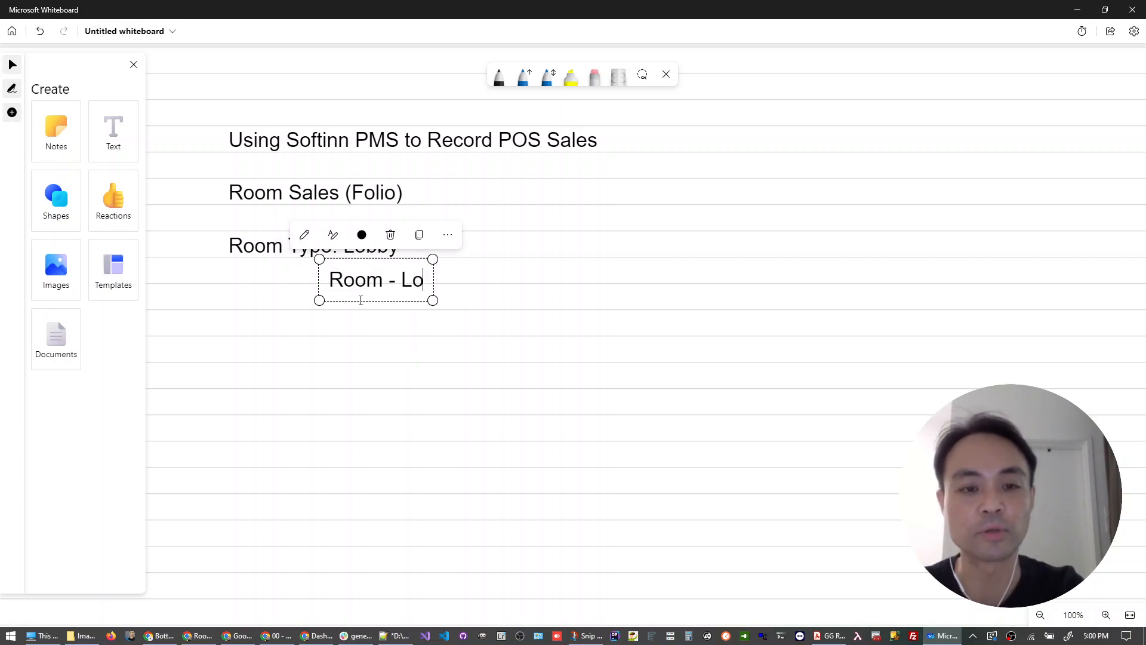
pyautogui.write('bby')
pyautogui.press('BackSpace')
pyautogui.press('BackSpace')
pyautogui.press('BackSpace')
pyautogui.press('BackSpace')
pyautogui.press('BackSpace')
pyautogui.write('Counter ')
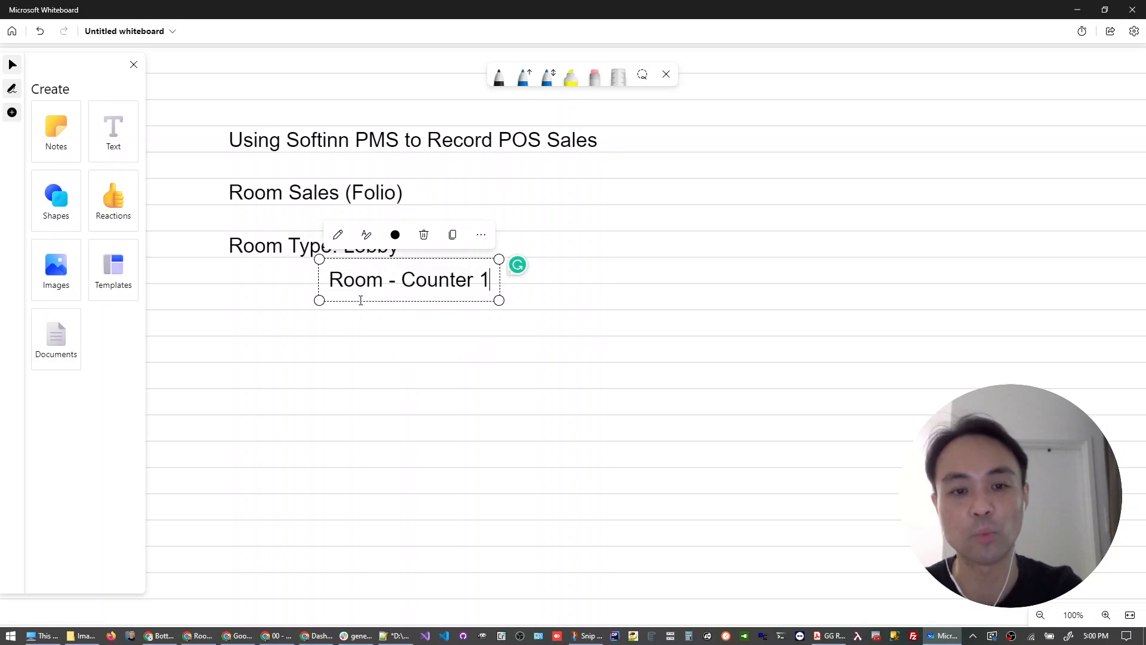
pyautogui.write('1')
pyautogui.moveTo(430, 290); pyautogui.dragTo(391, 295)
pyautogui.click(392, 312)
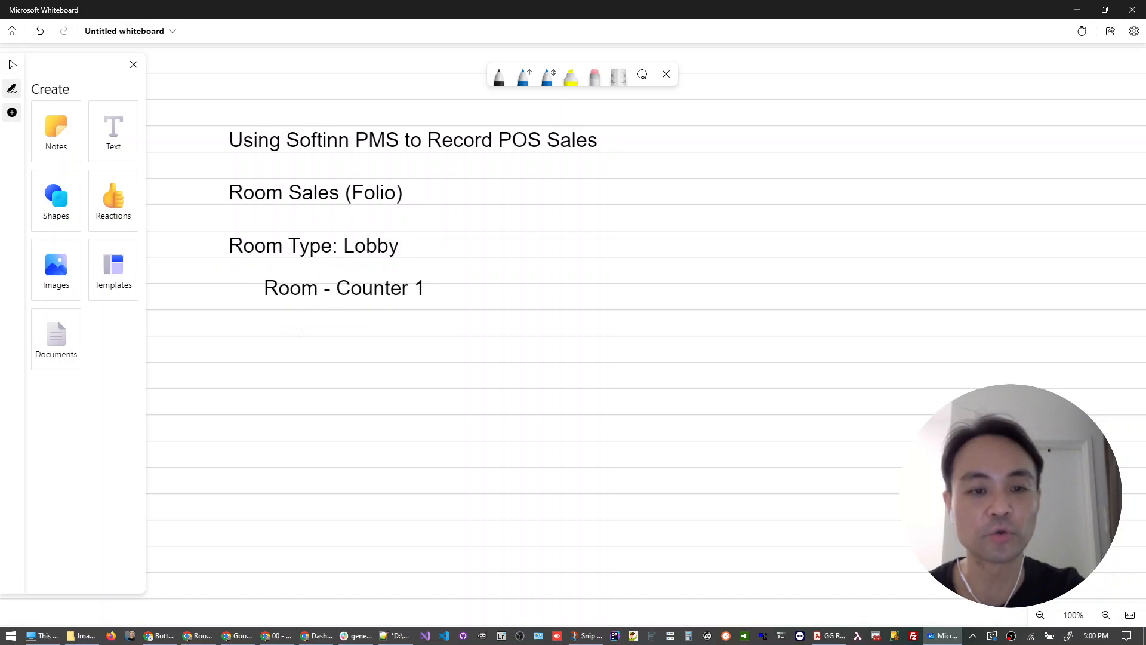
# - Add the text "Reservation (Counter-1): Daily / Monthly" below "Room - Counter 1"
pyautogui.click(298, 332)
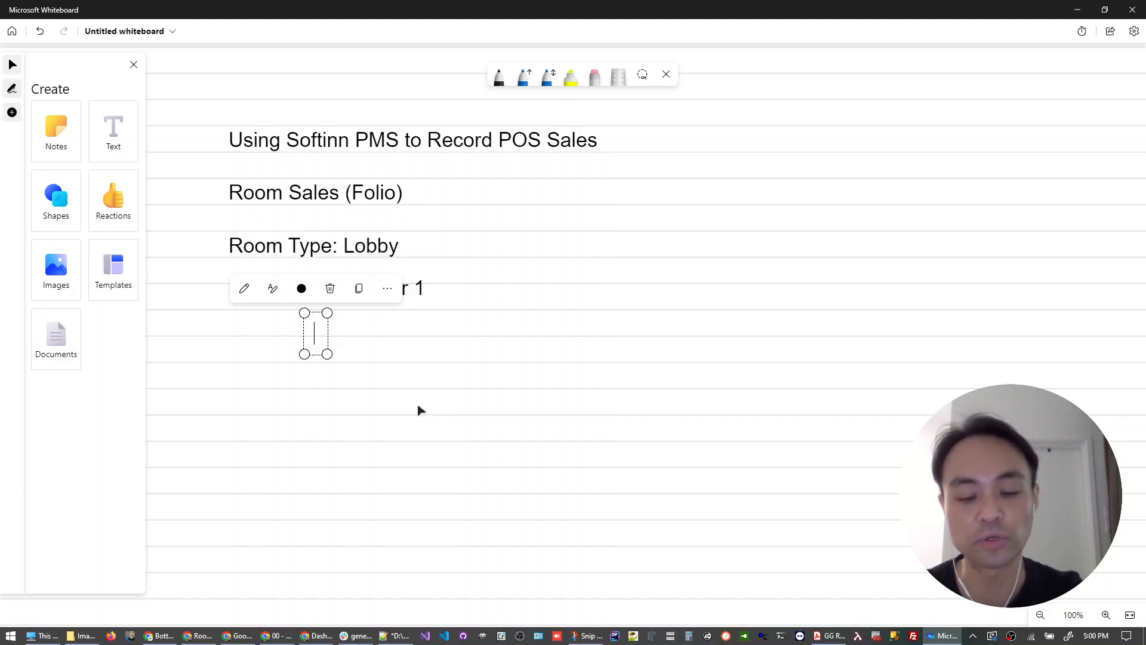
pyautogui.write('Reservtion')
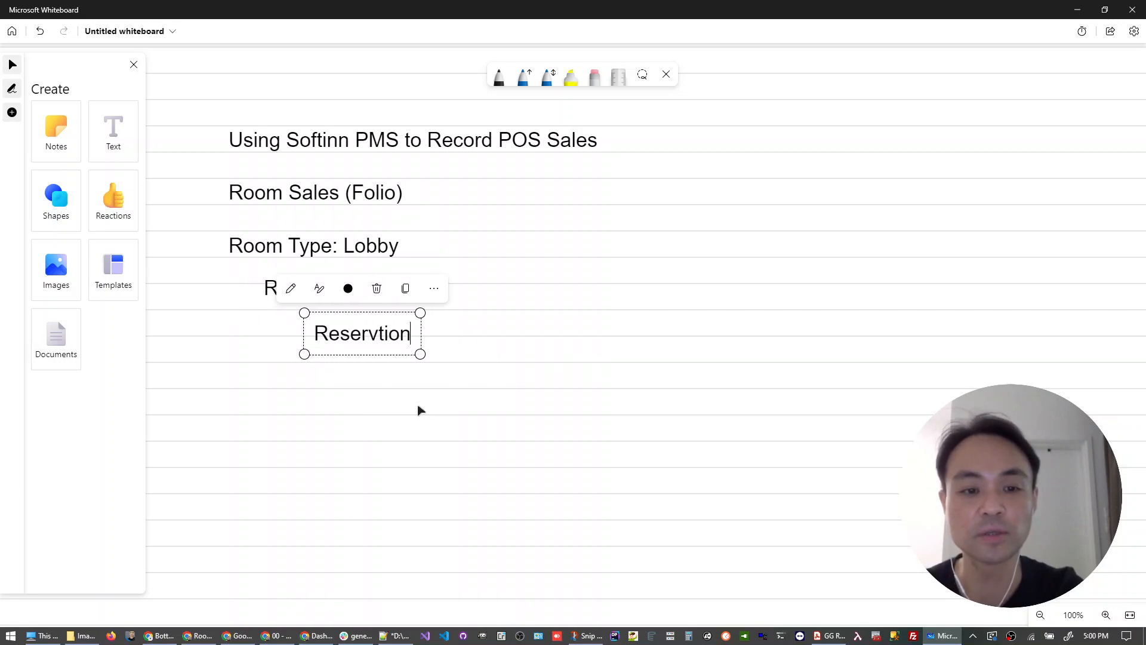
pyautogui.press('BackSpace')
pyautogui.press('BackSpace')
pyautogui.press('BackSpace')
pyautogui.press('BackSpace')
pyautogui.write('ation (')
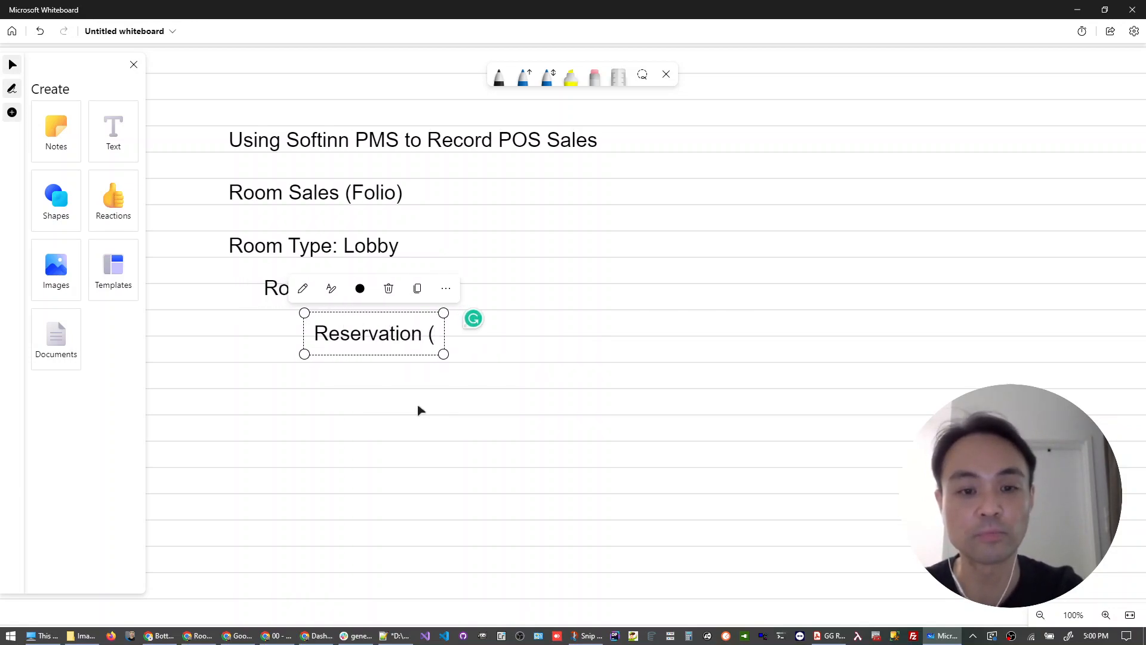
pyautogui.write('Counter')
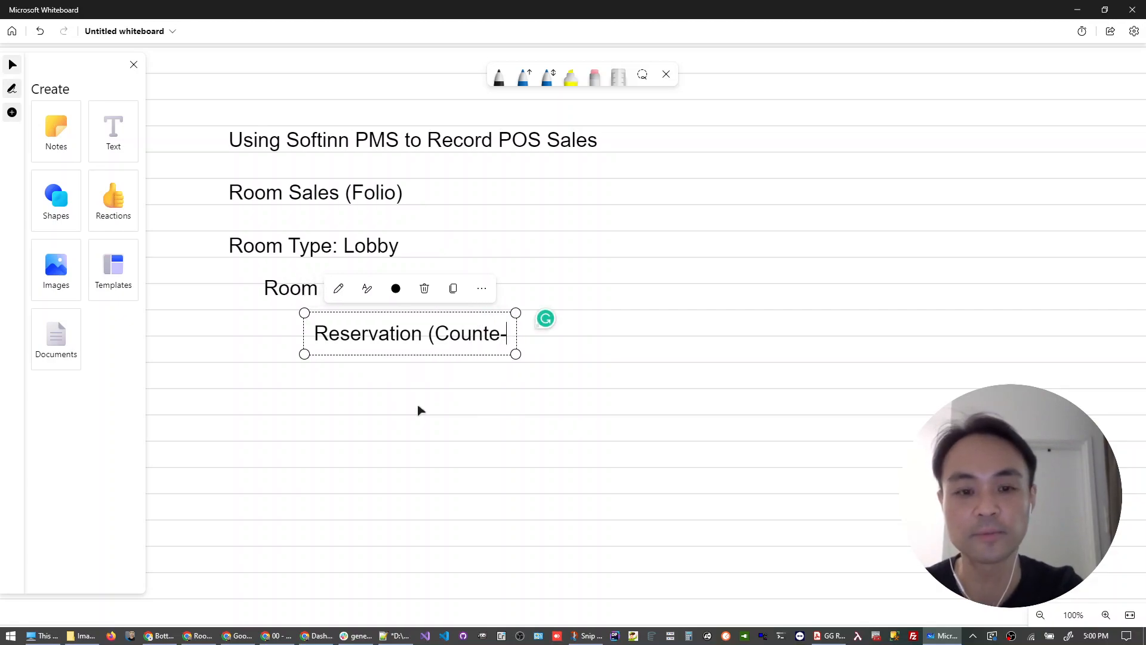
pyautogui.write(')')
pyautogui.press('BackSpace')
pyautogui.write('-1')
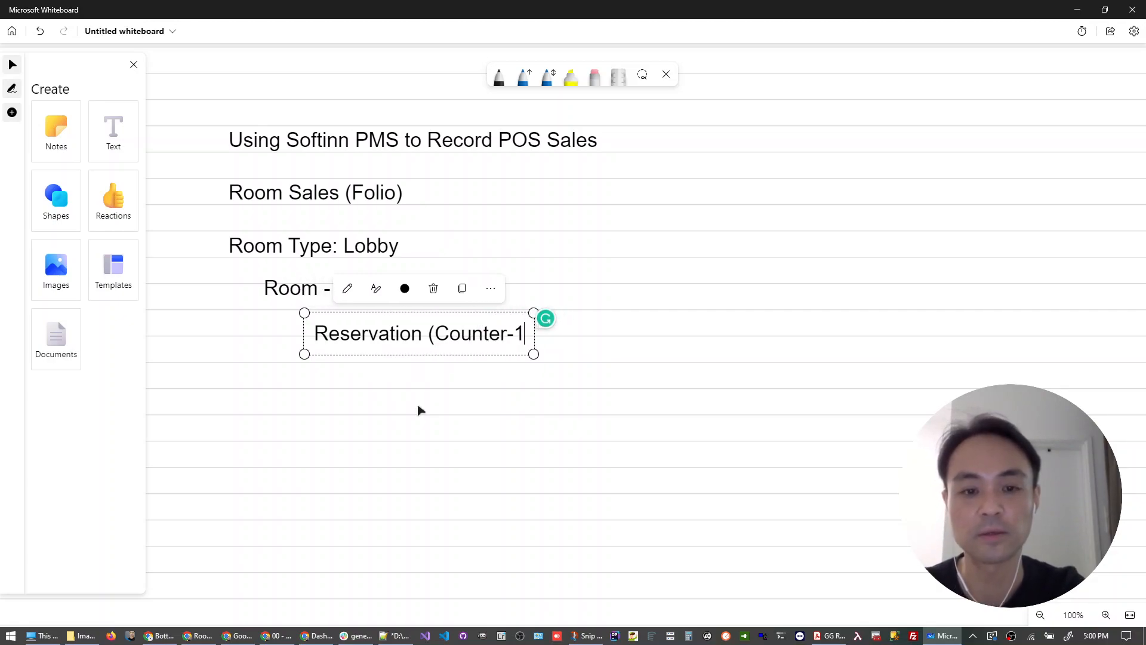
pyautogui.write('): Daily / Monthly')
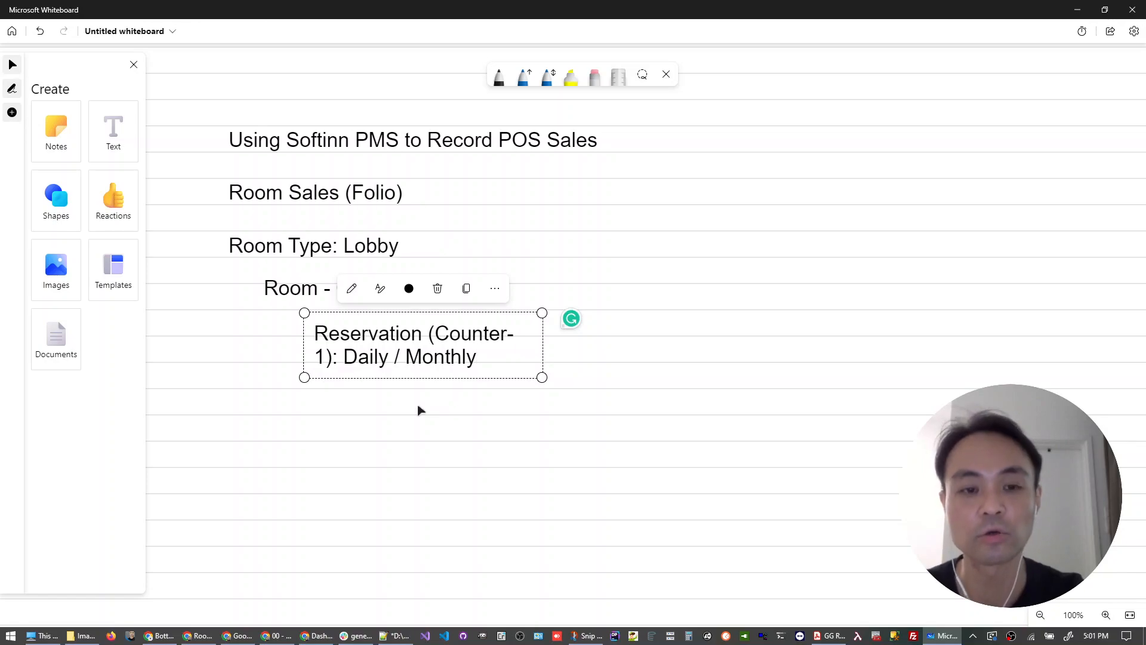
# - Reposition the reservation text so it sits one indent level below "Room - Counter 1"
pyautogui.click(487, 464)
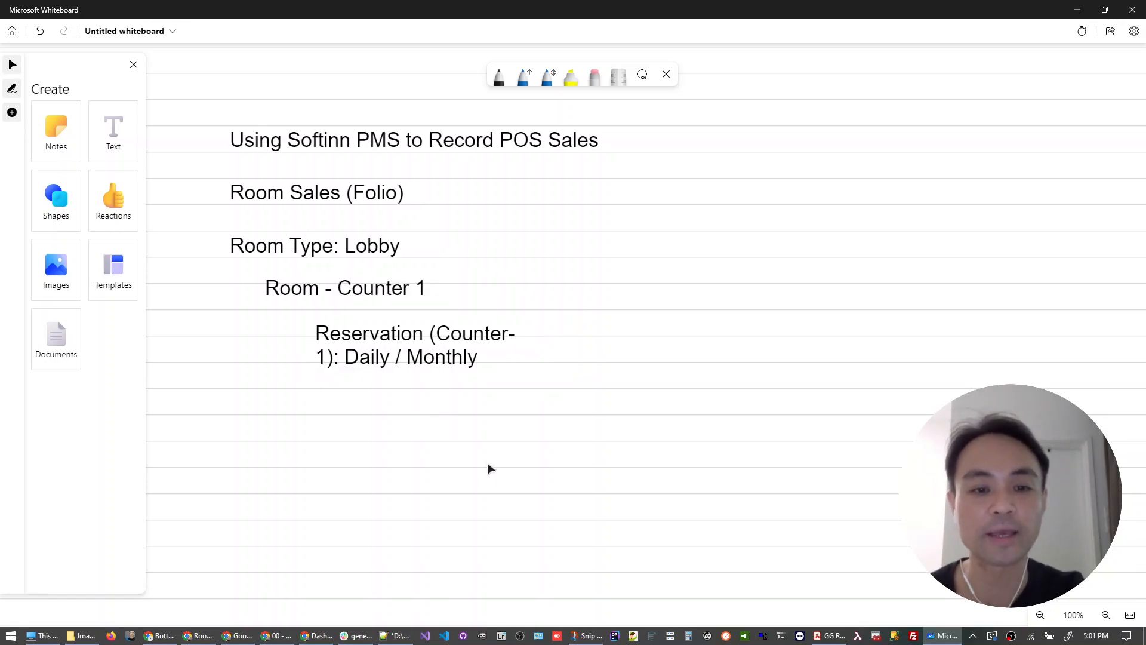
pyautogui.moveTo(447, 354); pyautogui.dragTo(428, 357)
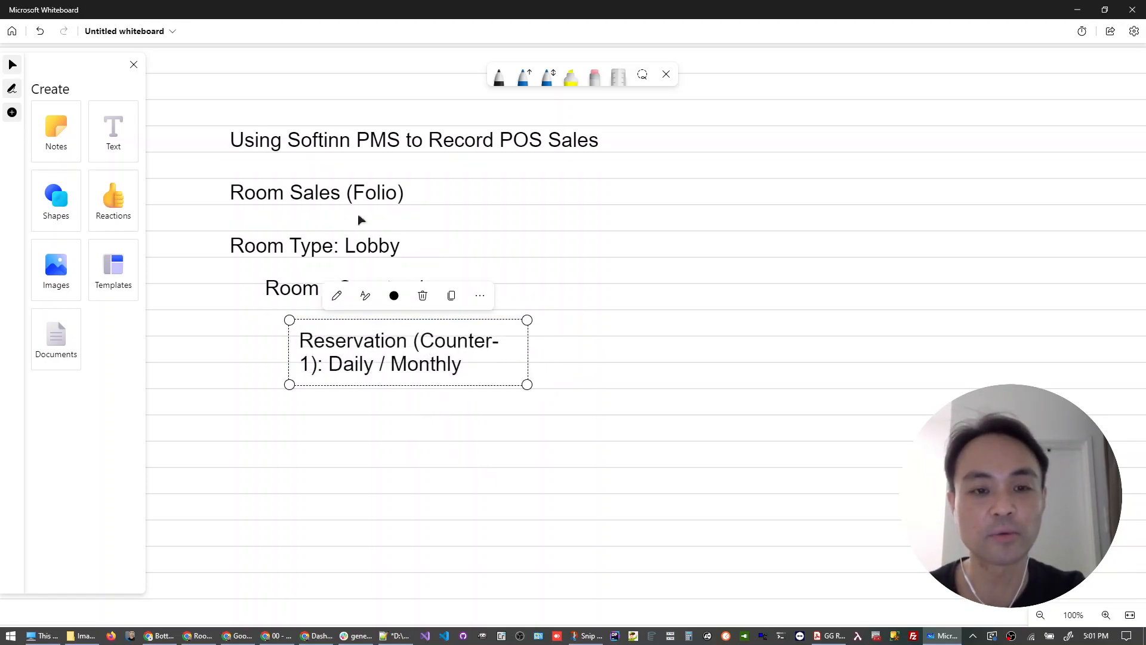
pyautogui.click(668, 369)
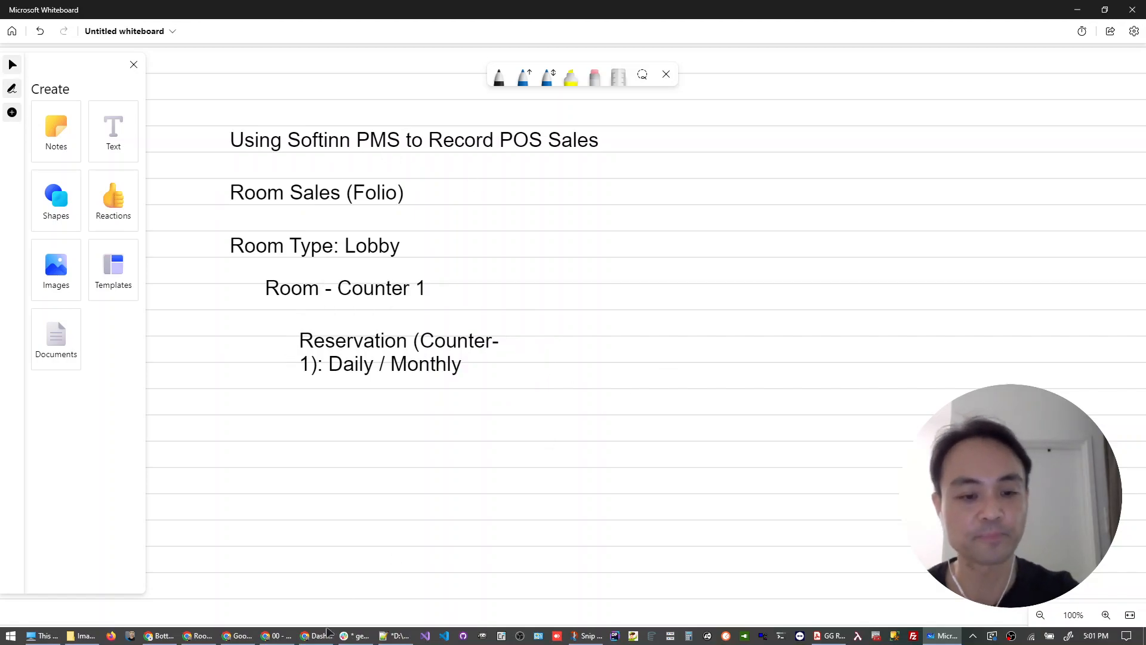
# - Switch to the Softinn PMS browser window and open the extranet site at booking.mysoftinn.com
pyautogui.click(316, 636)
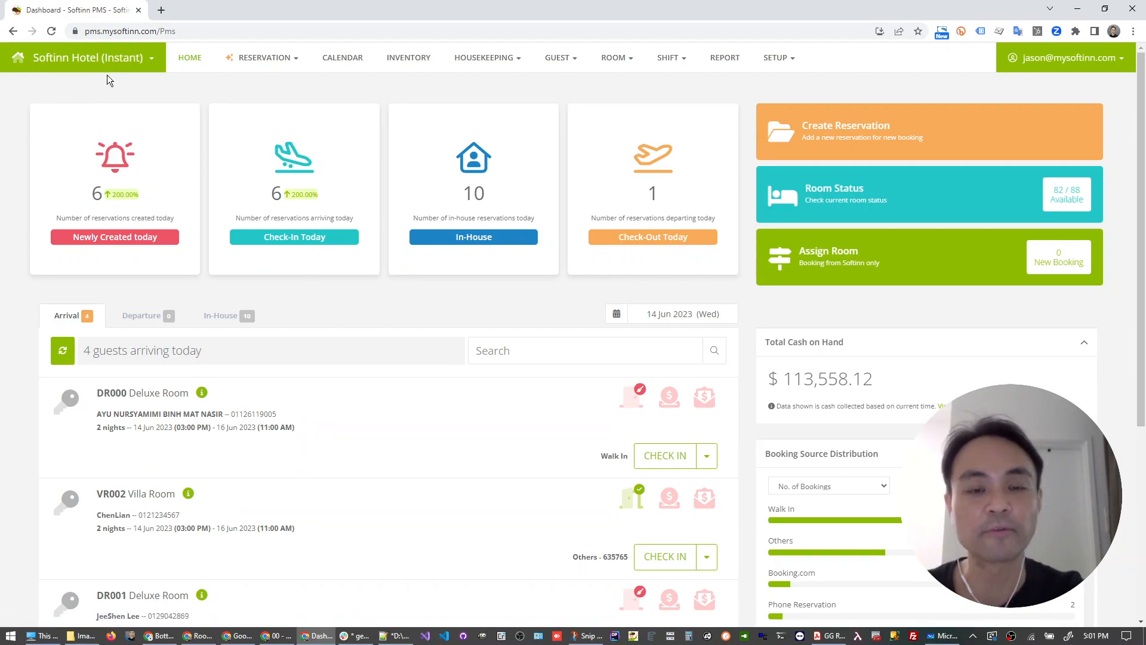
pyautogui.click(611, 59)
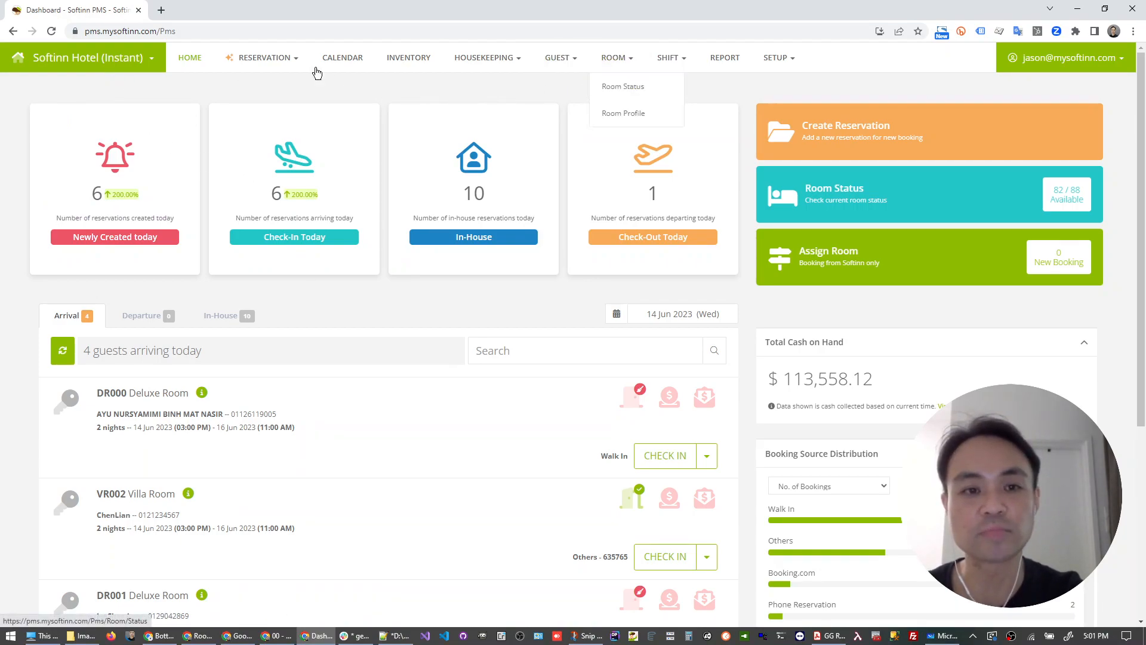
pyautogui.click(258, 31)
pyautogui.write('book')
pyautogui.press('Return')
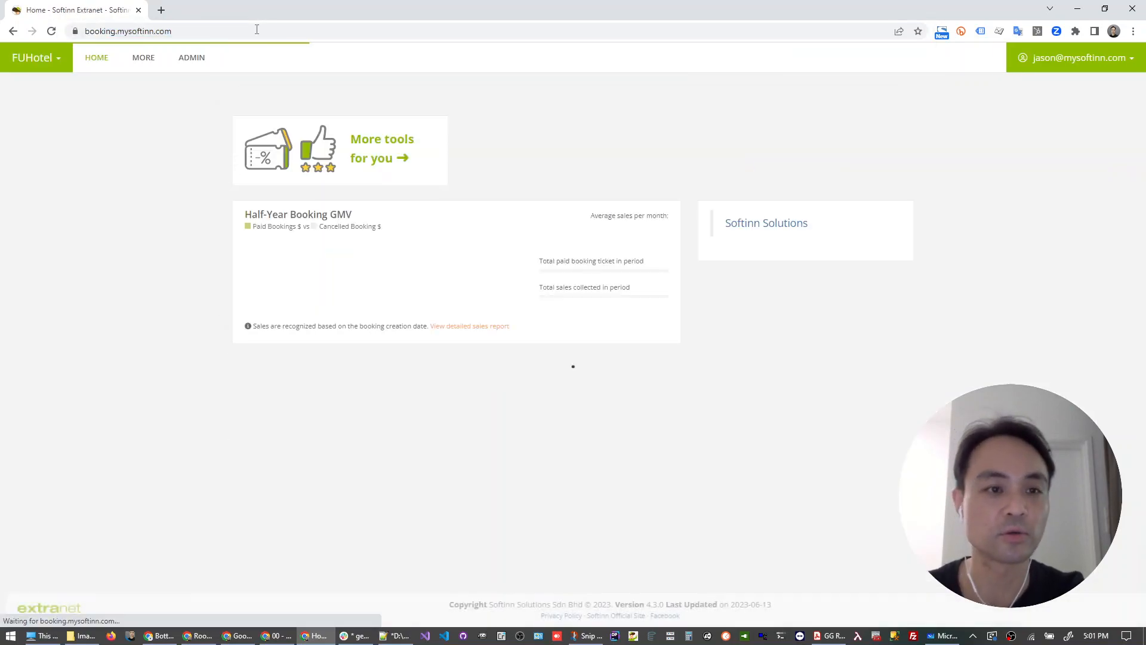
# - Search the extranet's property list for "instant" and switch to Softinn Hotel (Instant)
pyautogui.click(36, 58)
pyautogui.click(66, 92)
pyautogui.write('instant')
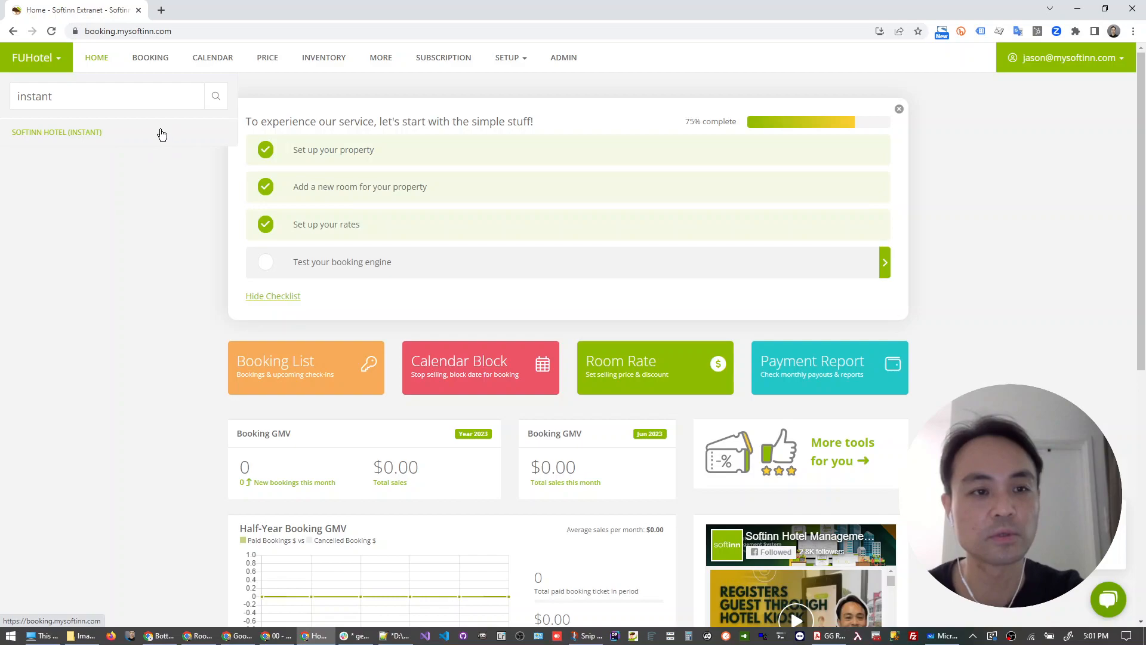
pyautogui.click(87, 132)
# - Open the extranet's Manage Room page, view the blank Add New Room form and close it without saving
pyautogui.click(451, 60)
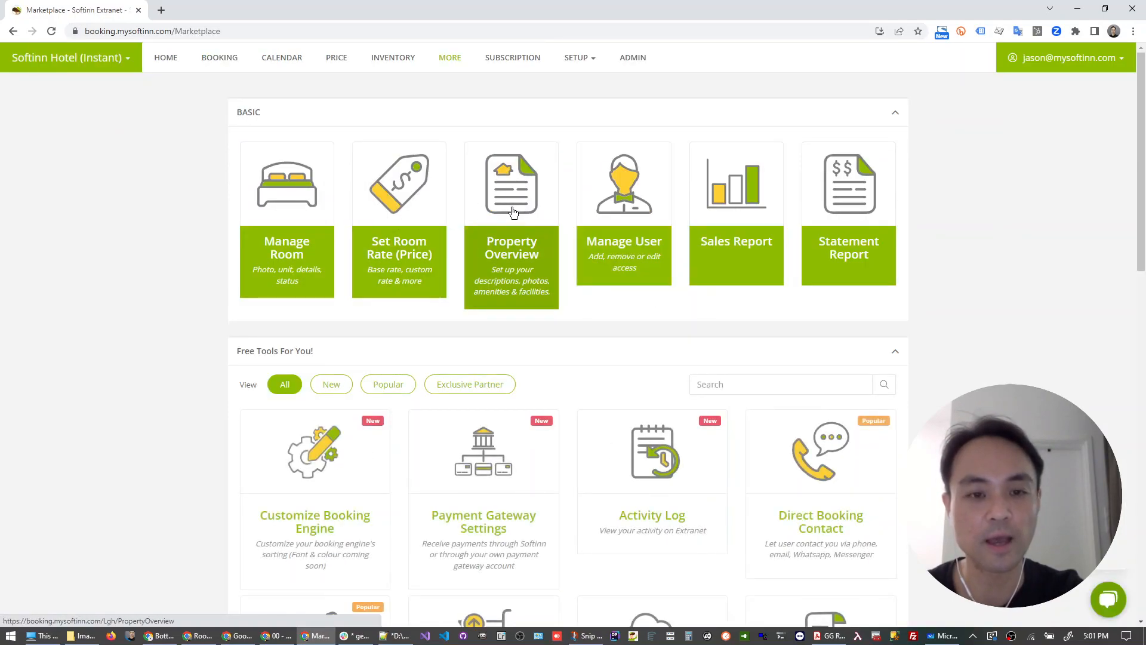
pyautogui.click(293, 221)
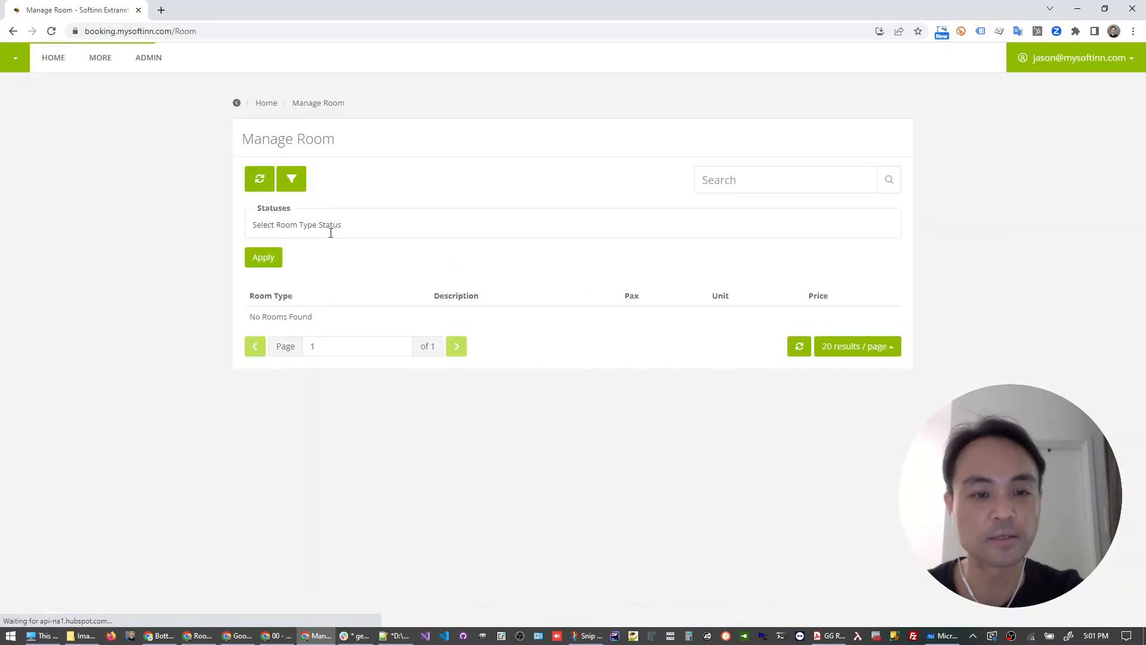
pyautogui.click(352, 182)
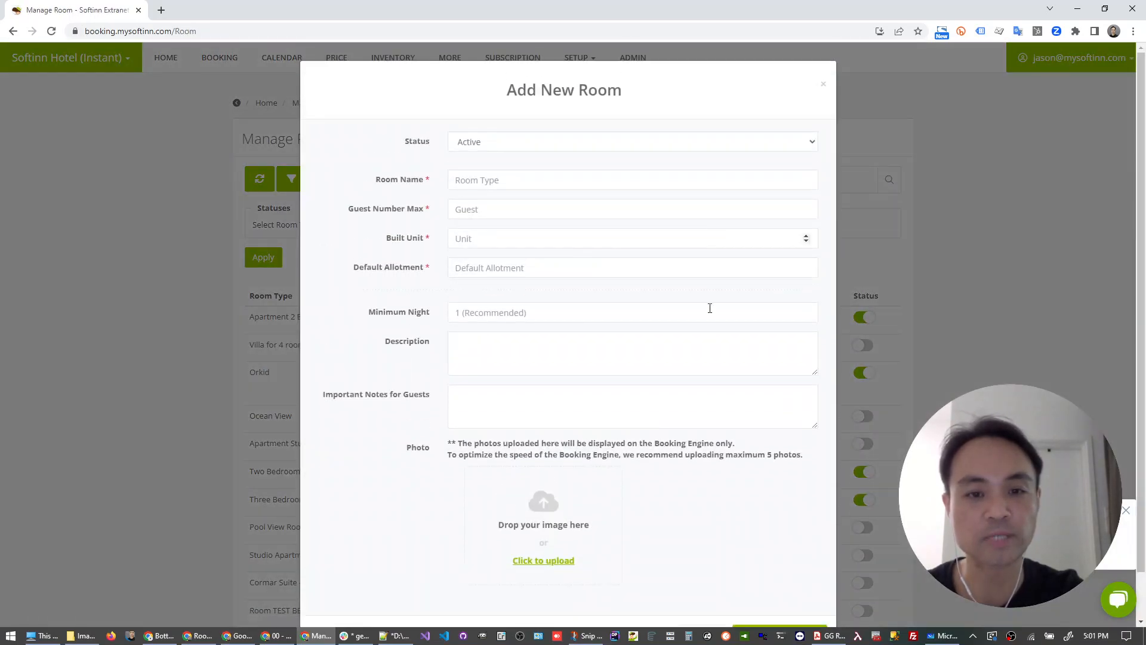
pyautogui.click(824, 72)
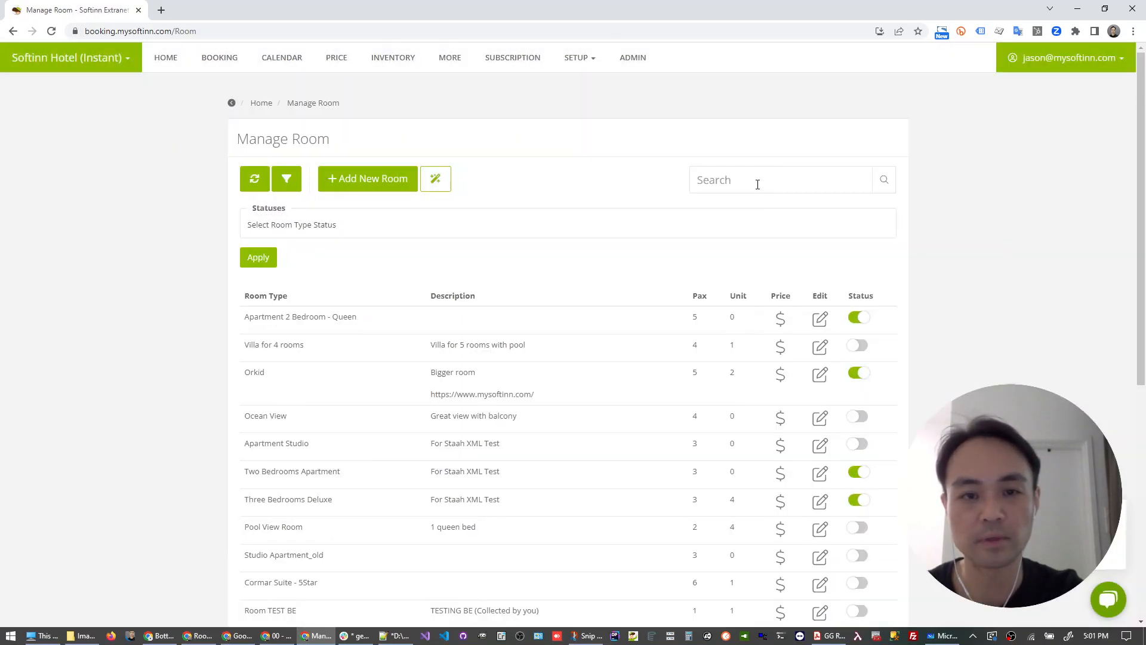
# - Search the Manage Room list for "con" and look at the Conference Room entry
pyautogui.scroll(-3, 528, 318)
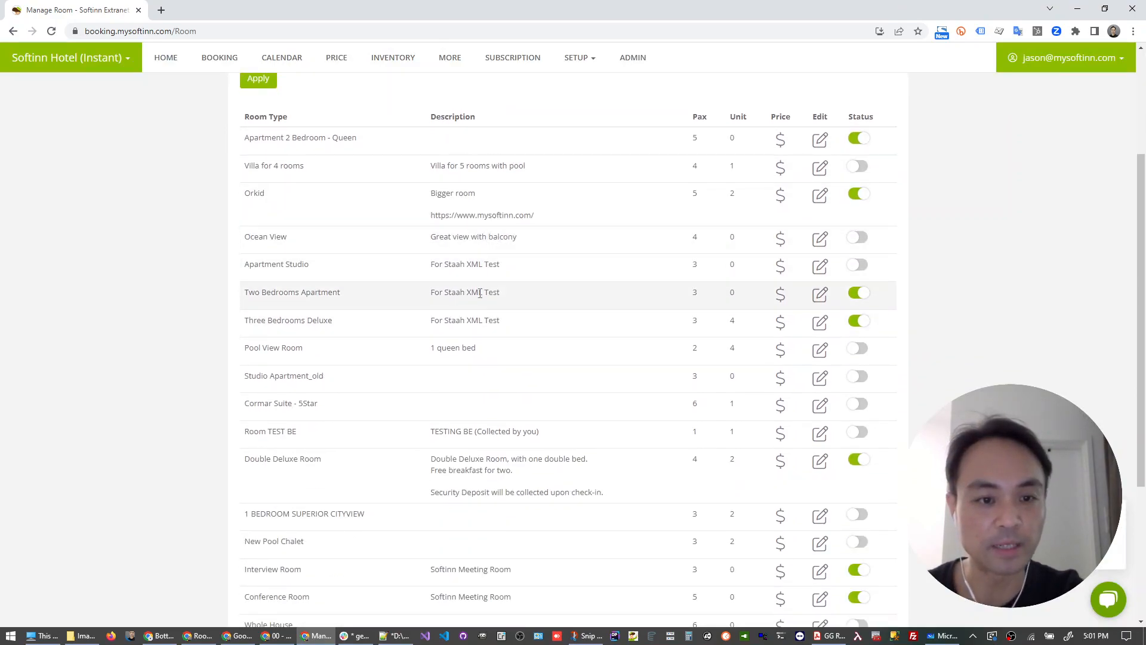
pyautogui.scroll(2, 484, 205)
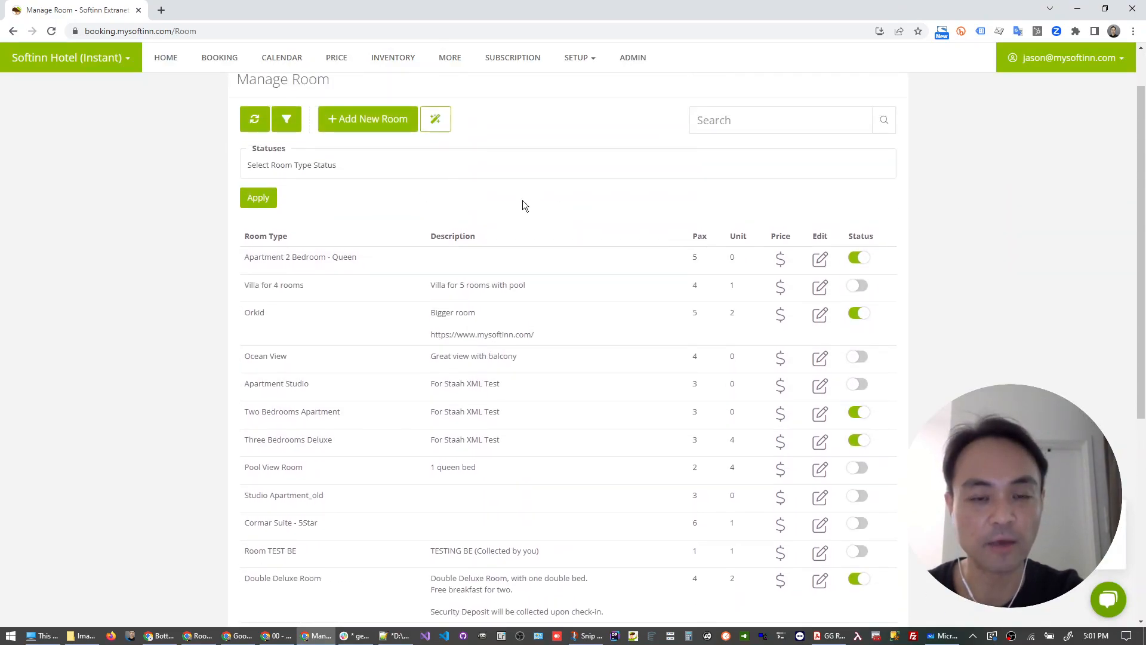
pyautogui.click(502, 165)
pyautogui.click(737, 125)
pyautogui.write('con')
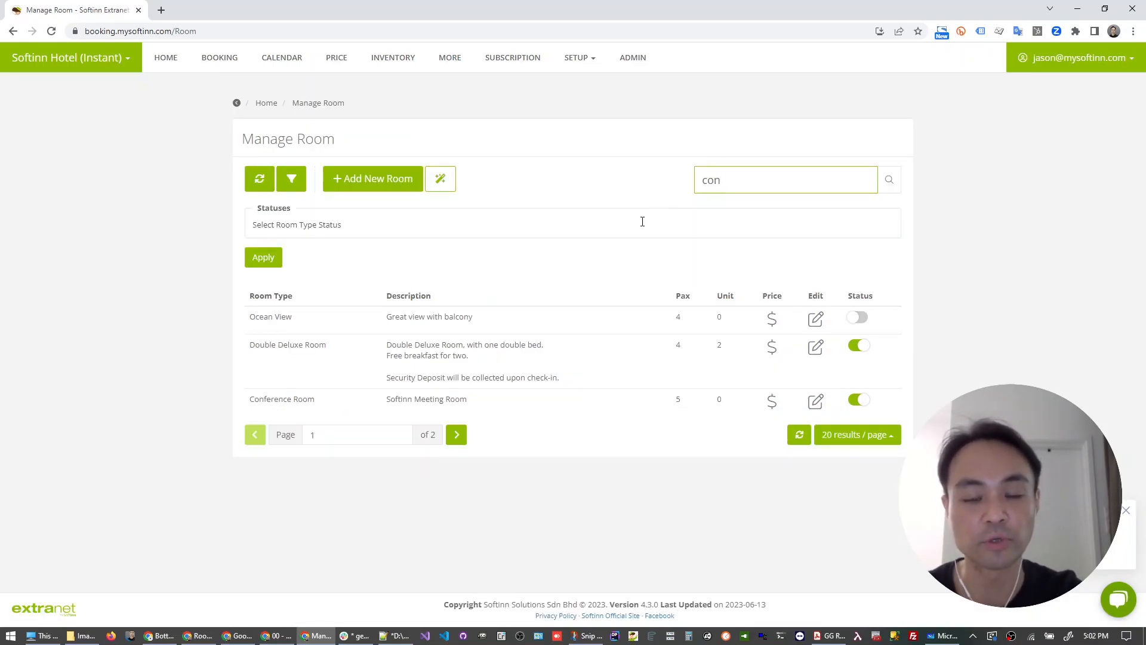
pyautogui.click(489, 399)
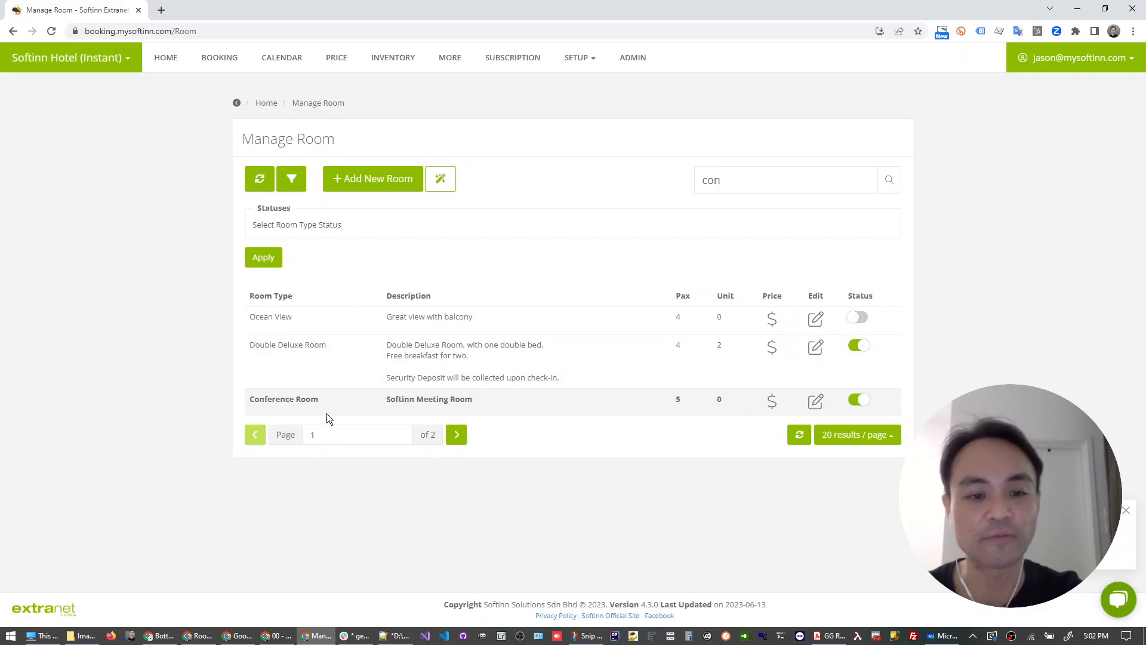
# - Return to pms.mysoftinn.com and open the Room Type & No. setup page to view the Conference Room type
pyautogui.click(199, 30)
pyautogui.write('pms')
pyautogui.press('Return')
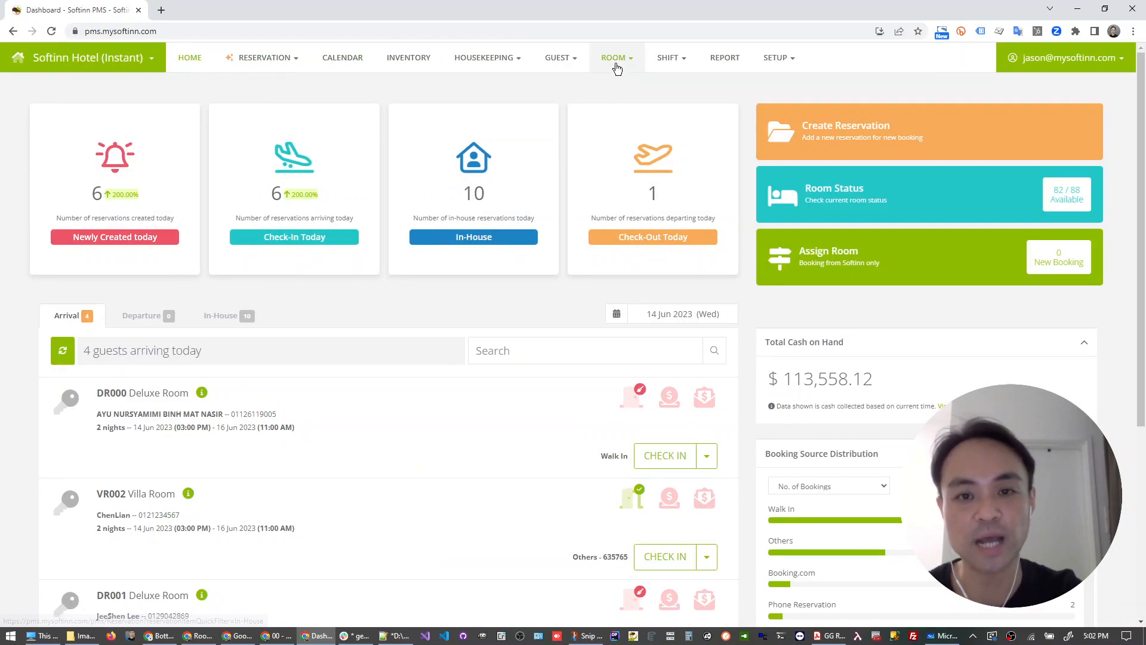
pyautogui.moveTo(774, 64)
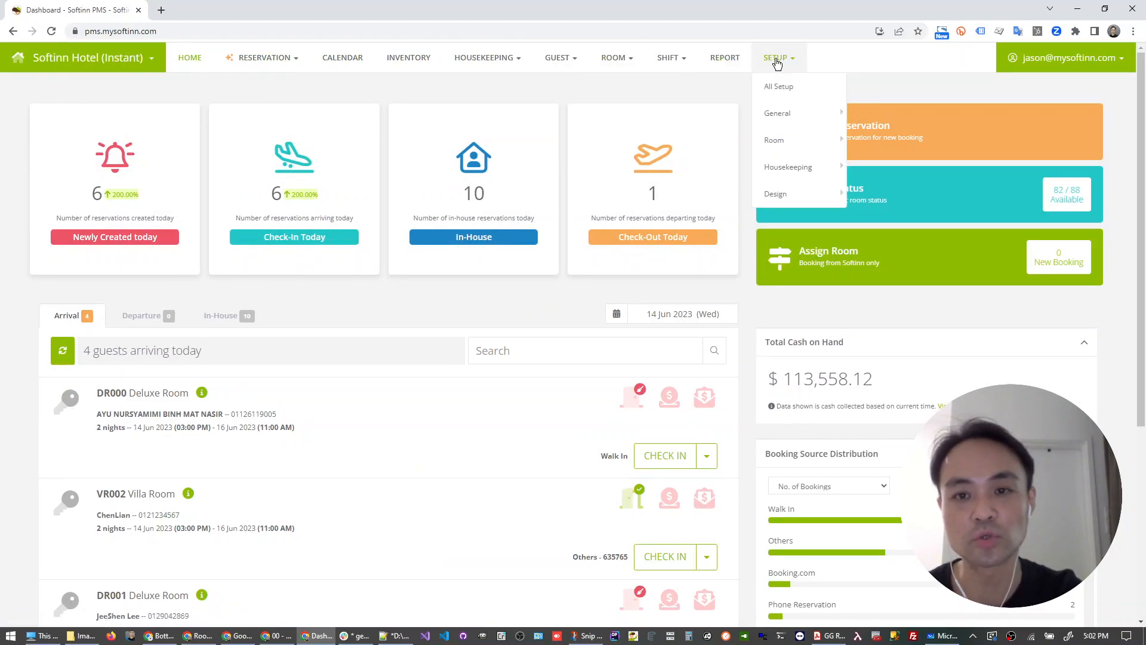
pyautogui.moveTo(814, 139)
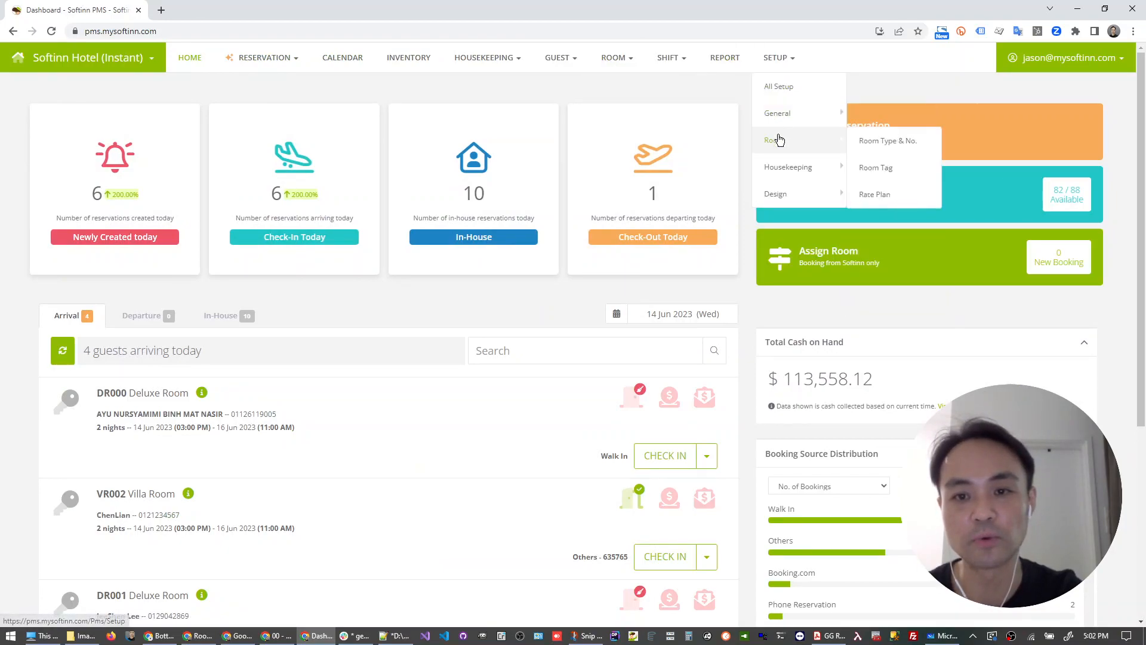
pyautogui.click(867, 160)
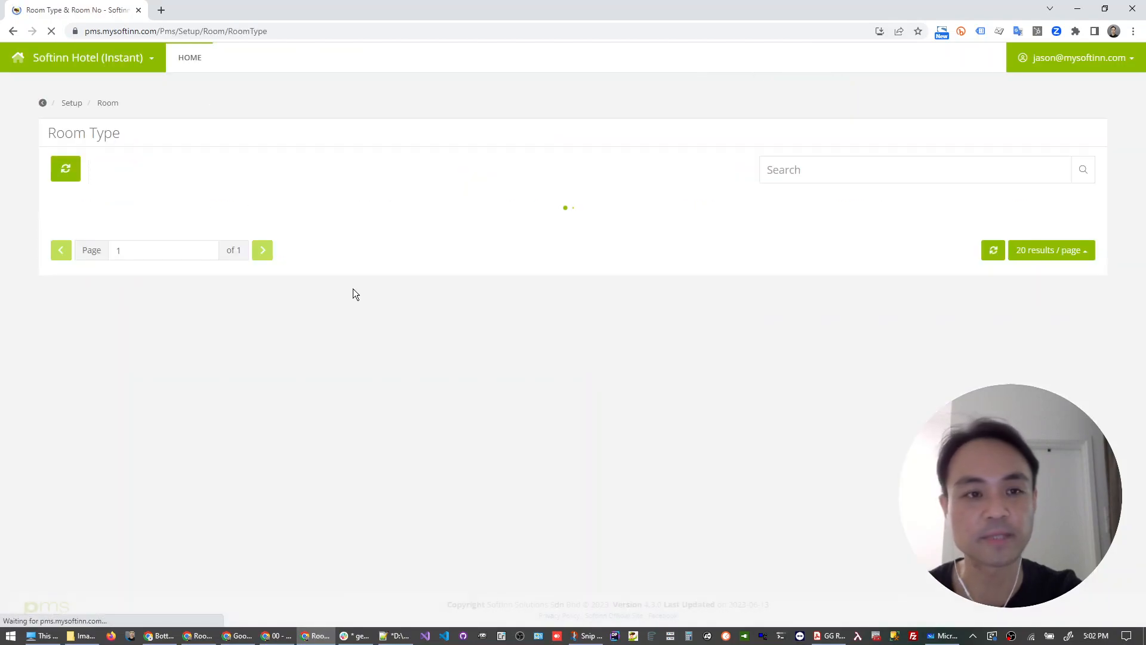
pyautogui.scroll(-1, 192, 403)
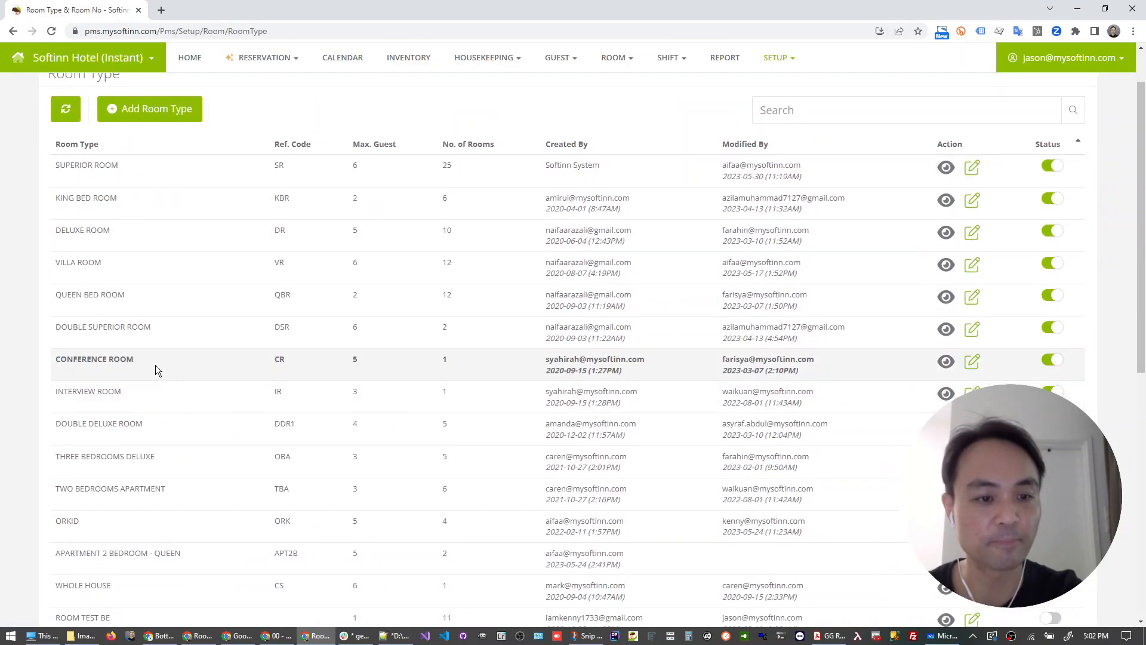
# - Enter Counter-1 as the room number of conference room CR000, then cancel the edit
pyautogui.scroll(-9, 91, 370)
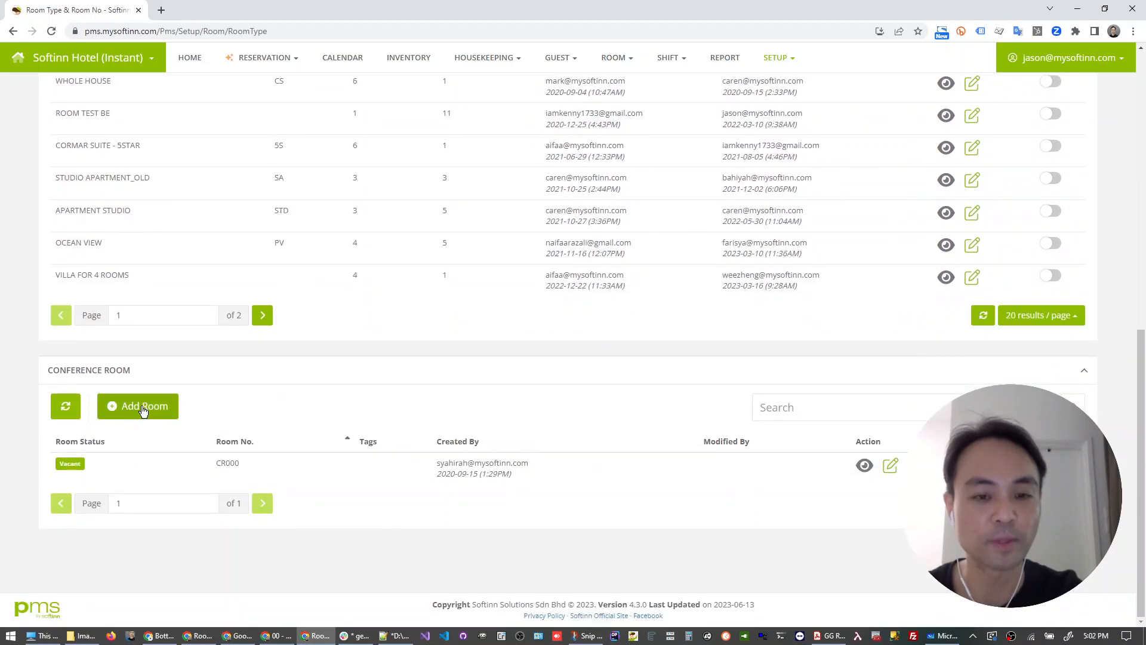
pyautogui.scroll(4, 153, 407)
pyautogui.scroll(1, 185, 270)
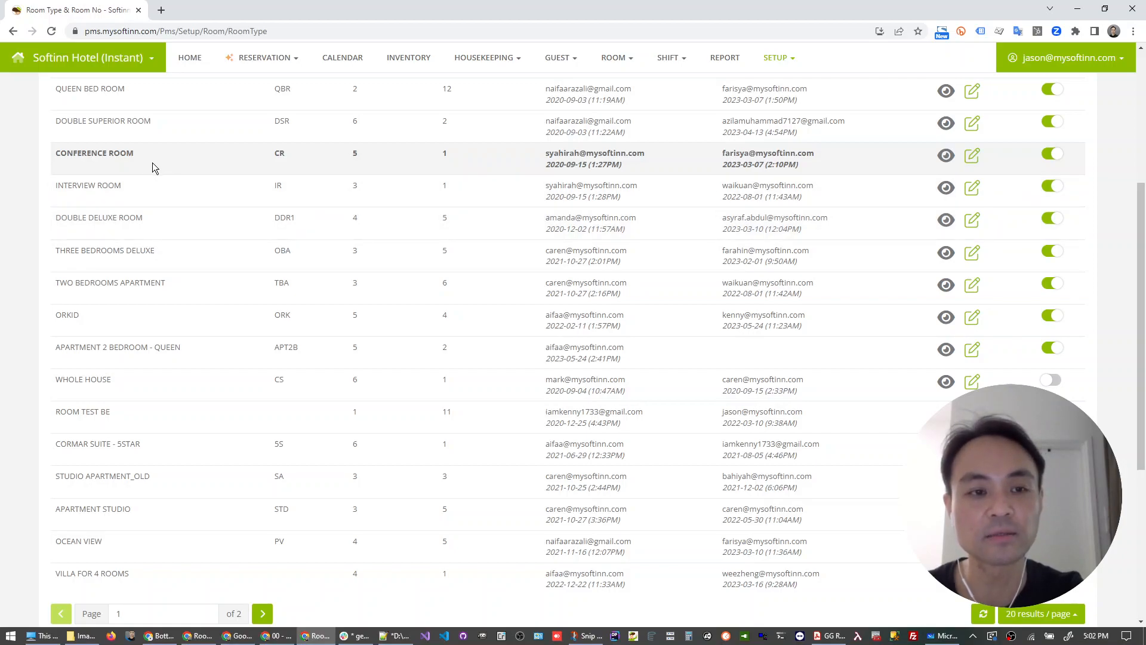
pyautogui.scroll(-5, 155, 172)
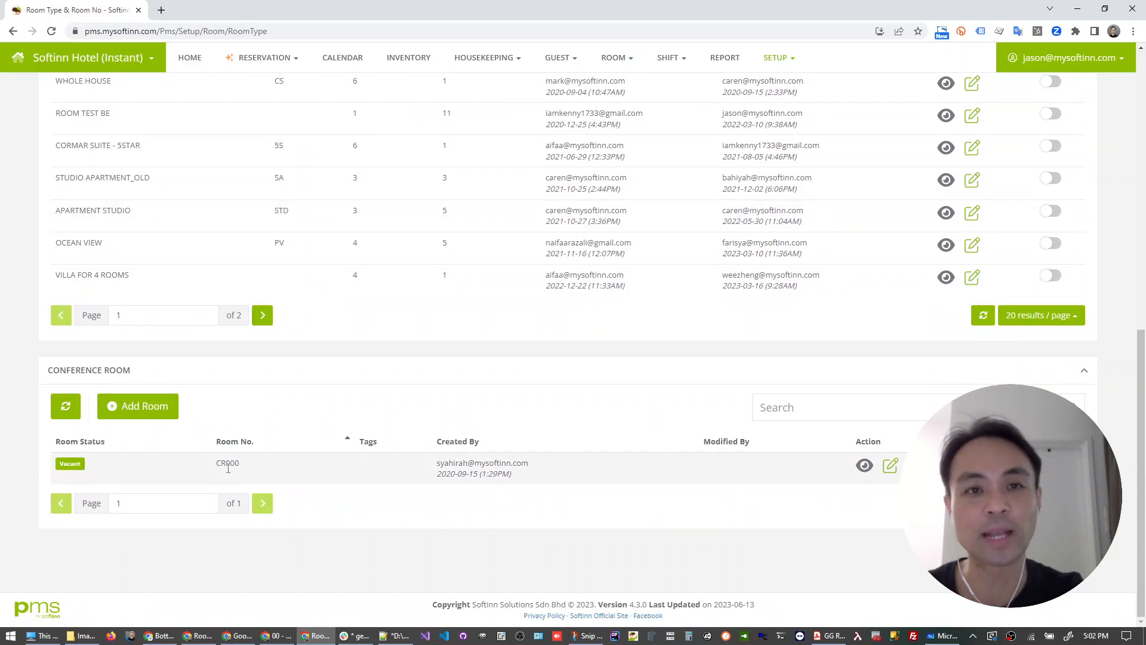
pyautogui.click(890, 465)
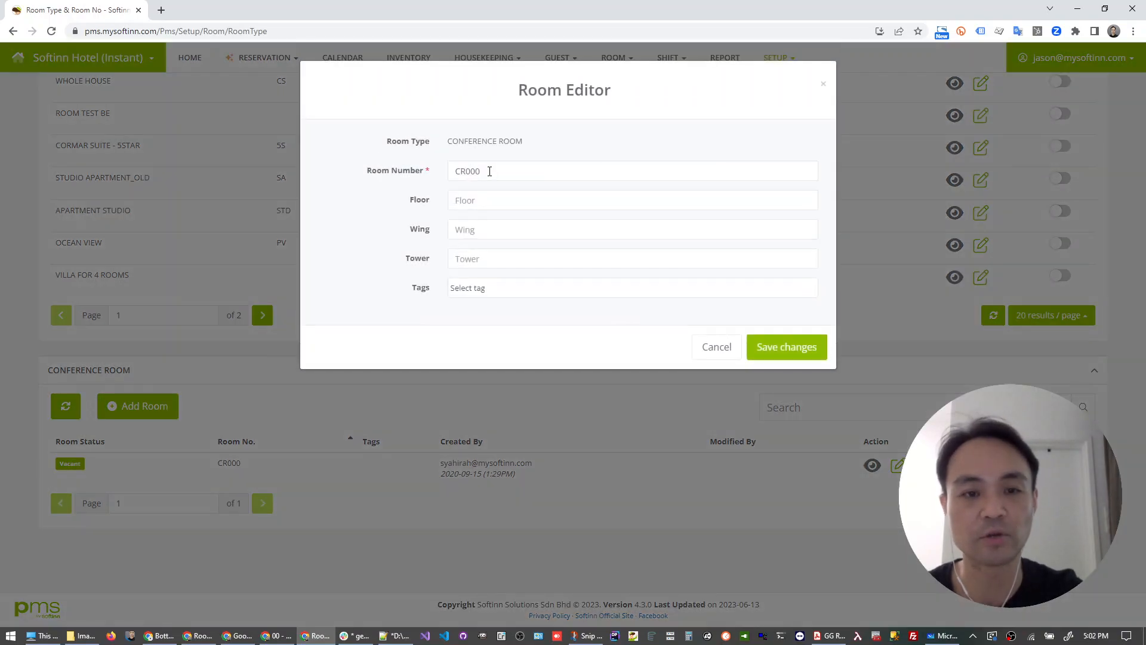
pyautogui.doubleClick(495, 172)
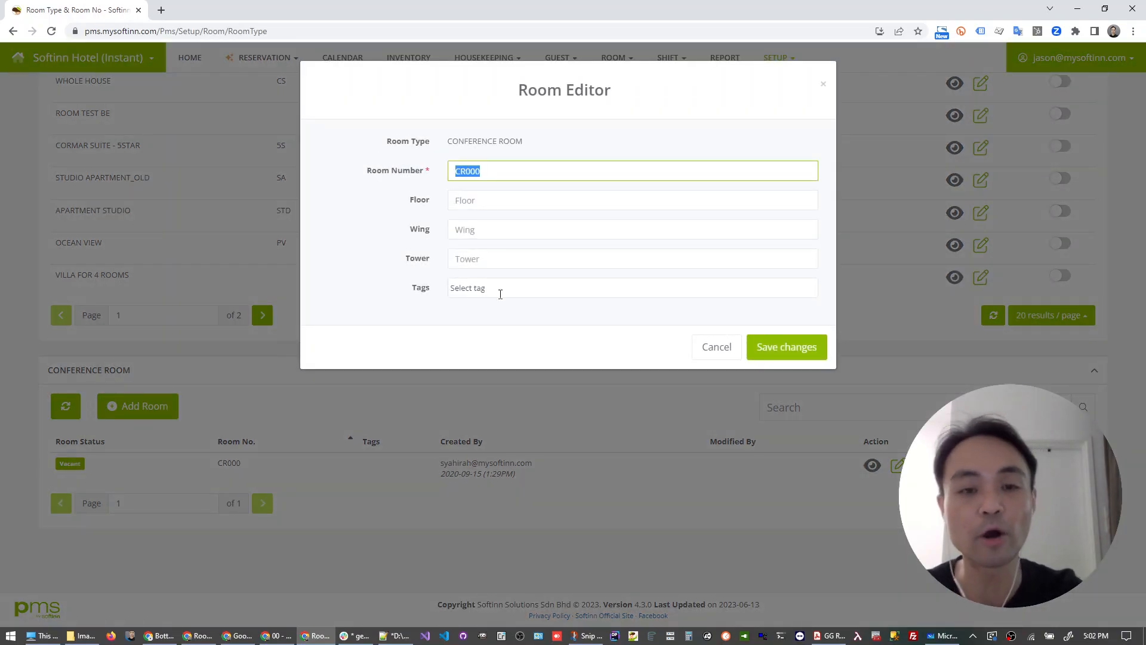
pyautogui.write('Counter-1')
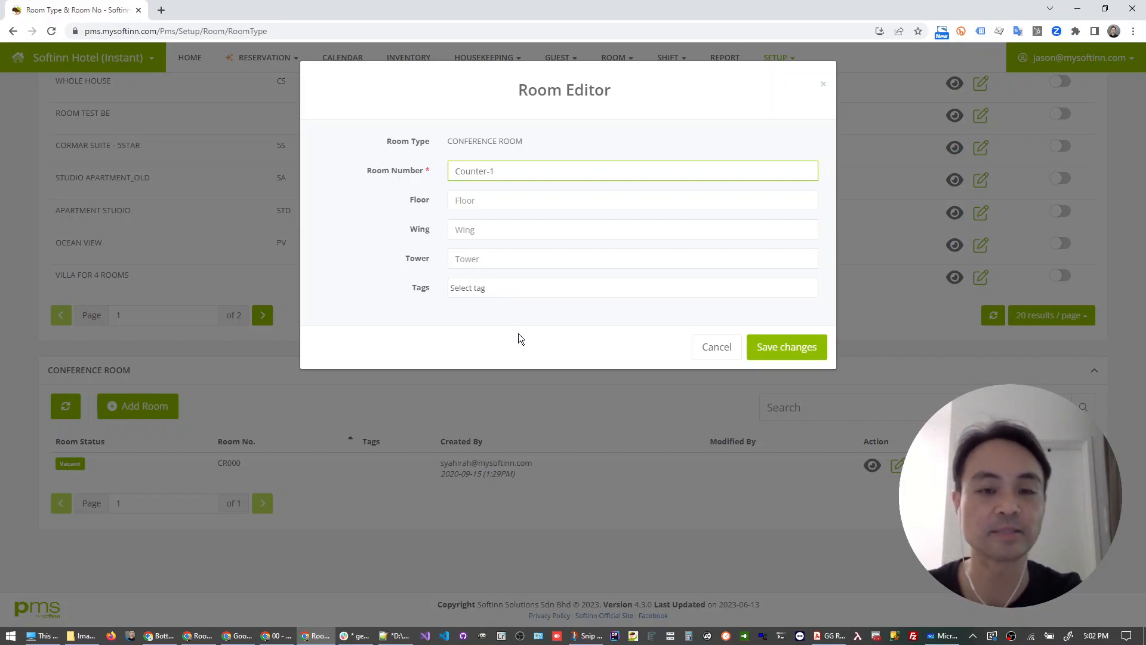
pyautogui.click(716, 347)
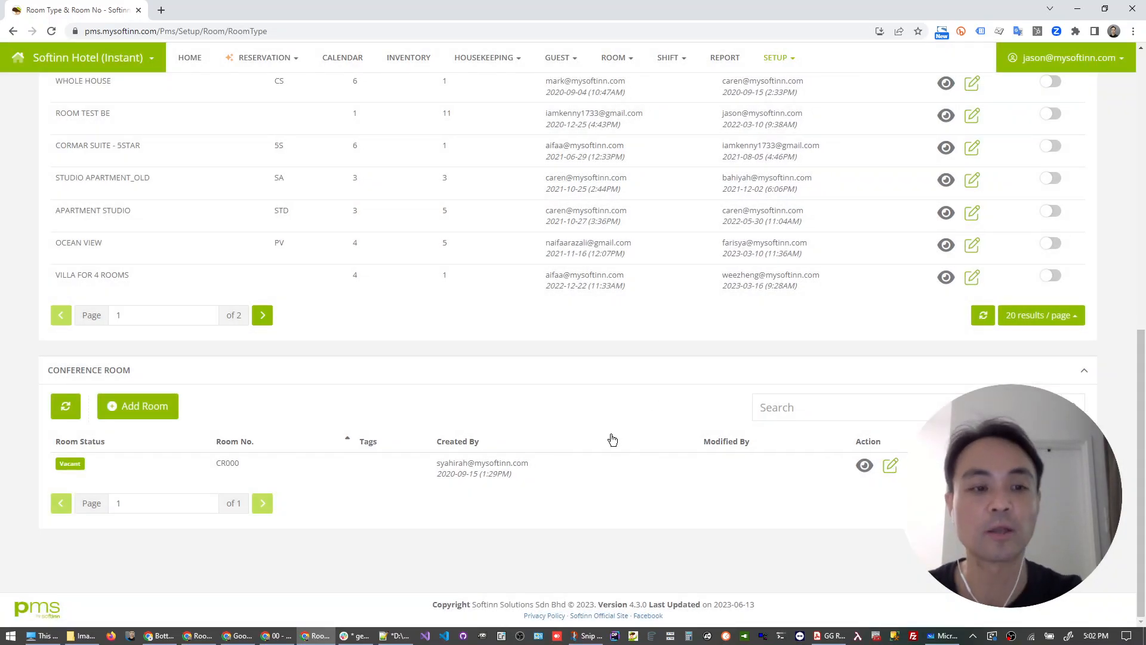
# - Go to the reservations list and start a new reservation
pyautogui.scroll(1, 553, 412)
pyautogui.scroll(3, 364, 166)
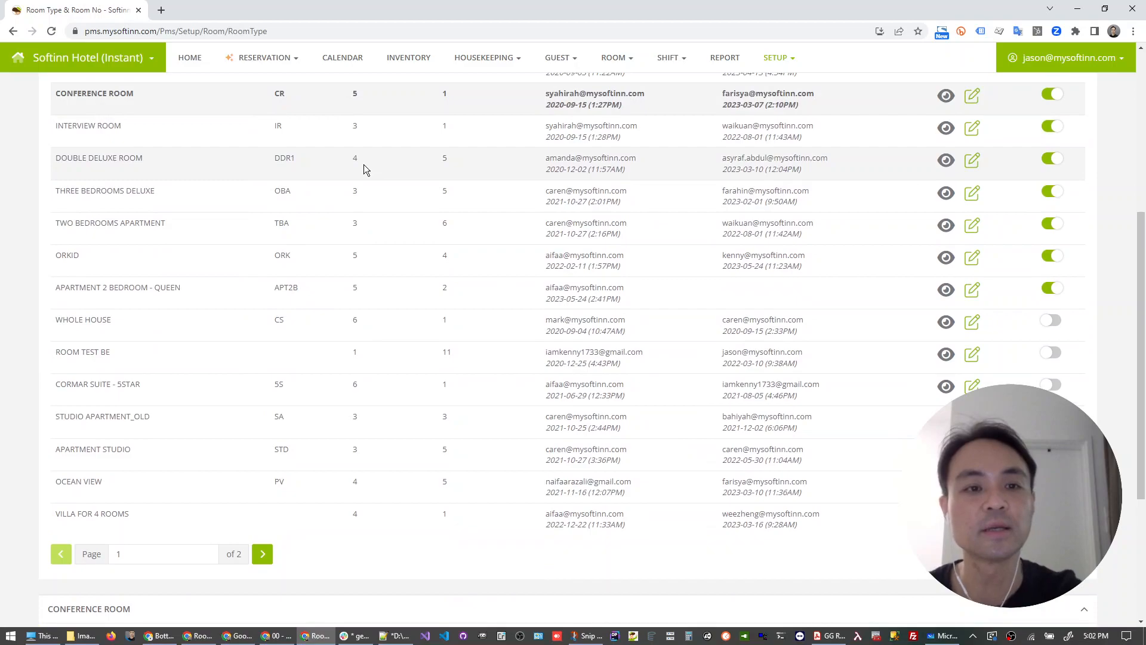
pyautogui.click(263, 57)
pyautogui.click(250, 84)
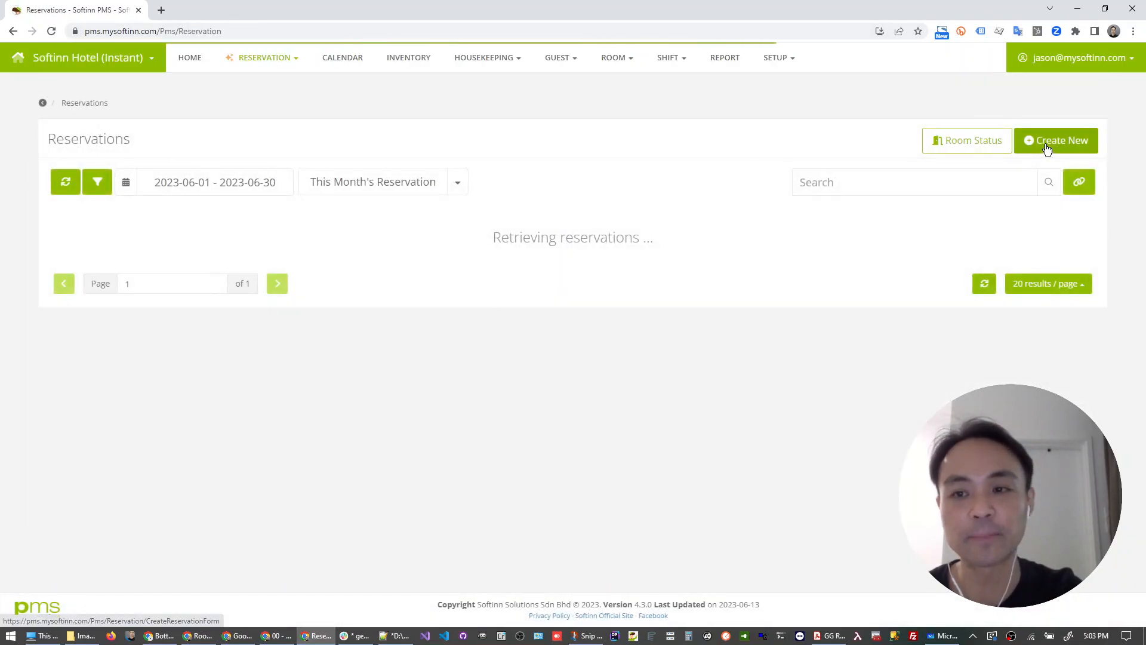
pyautogui.click(1047, 148)
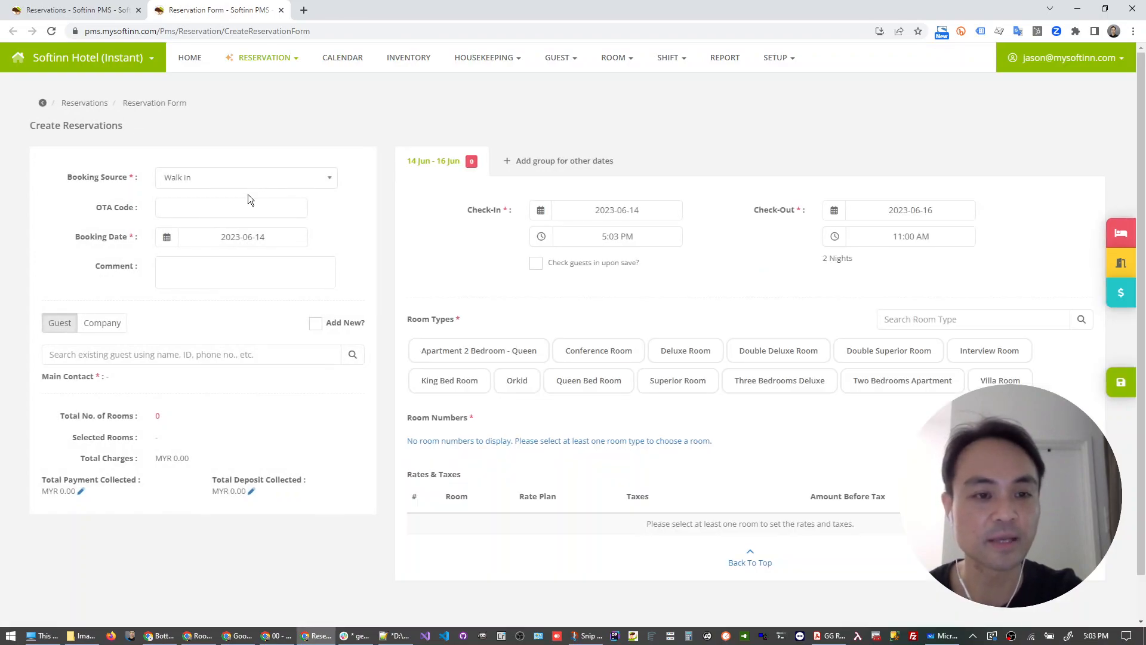
# - Add the comment "To Record POS sales" to the new reservation
pyautogui.click(207, 279)
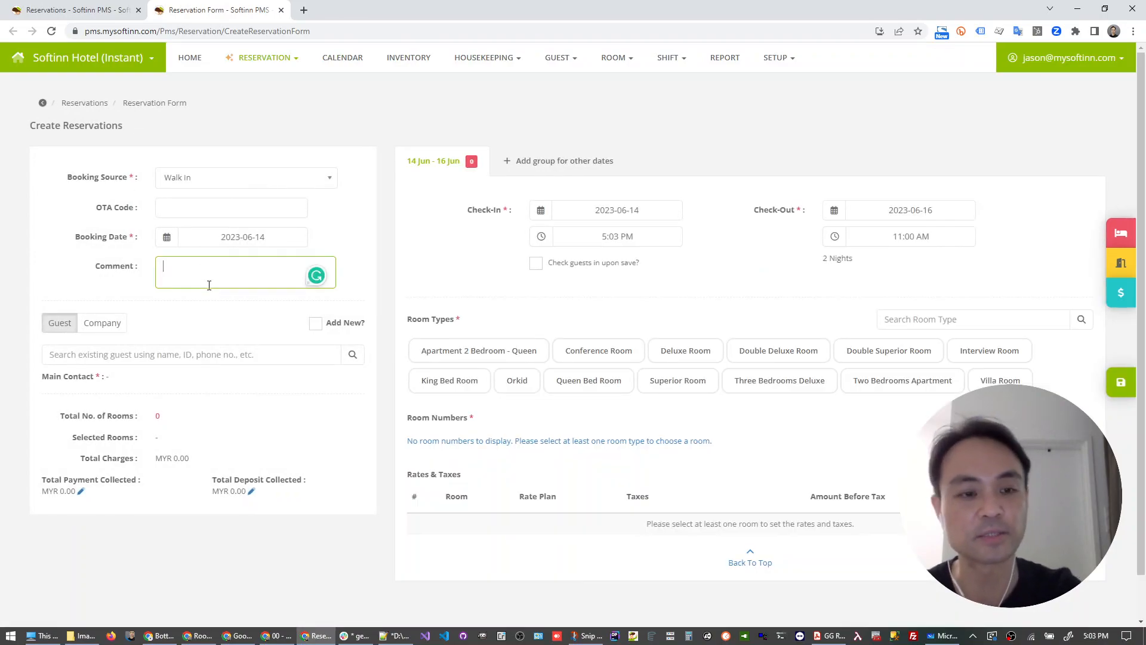
pyautogui.write('To R')
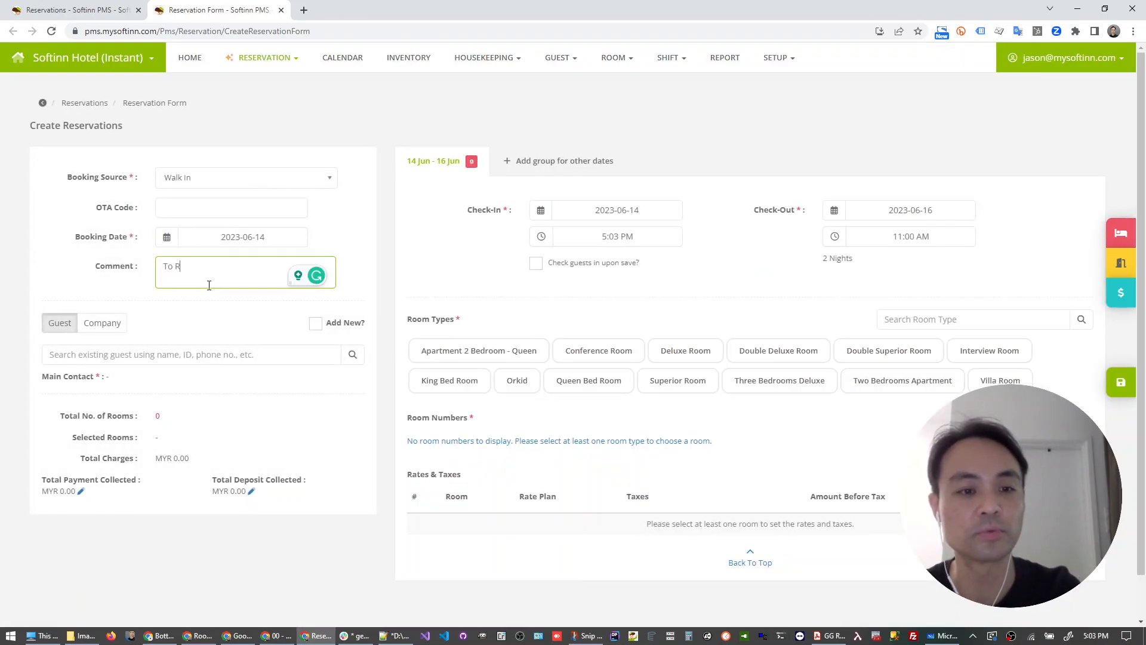
pyautogui.write('ecord POS sales')
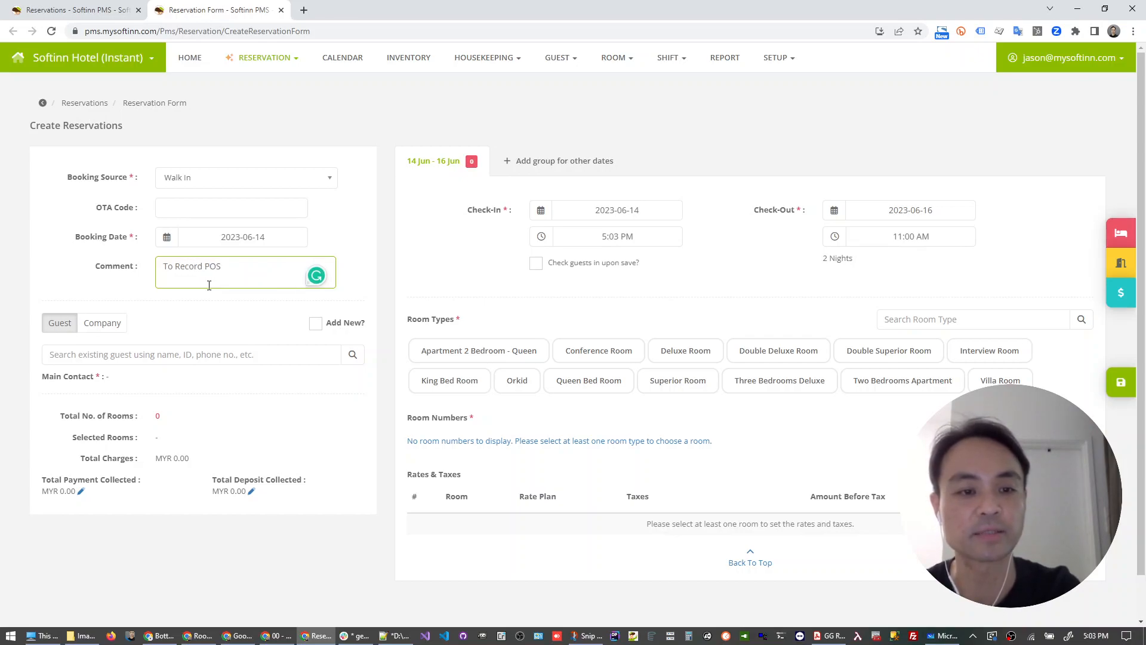
# - Switch the main contact to a company and choose the existing company Softinn
pyautogui.click(217, 356)
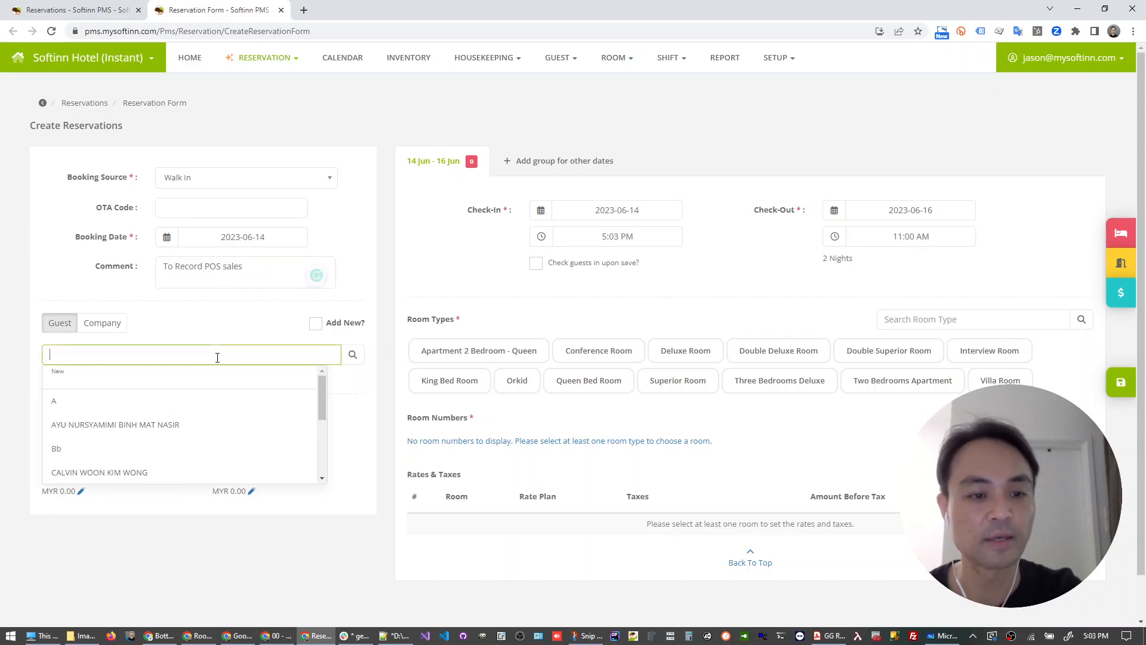
pyautogui.click(102, 325)
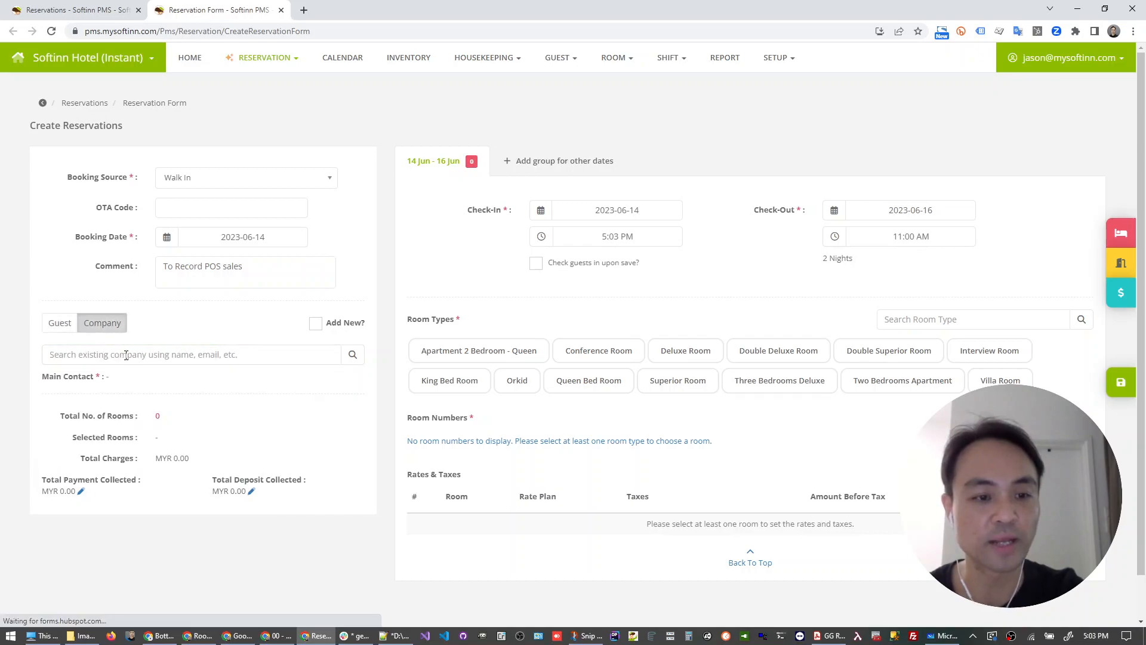
pyautogui.click(127, 356)
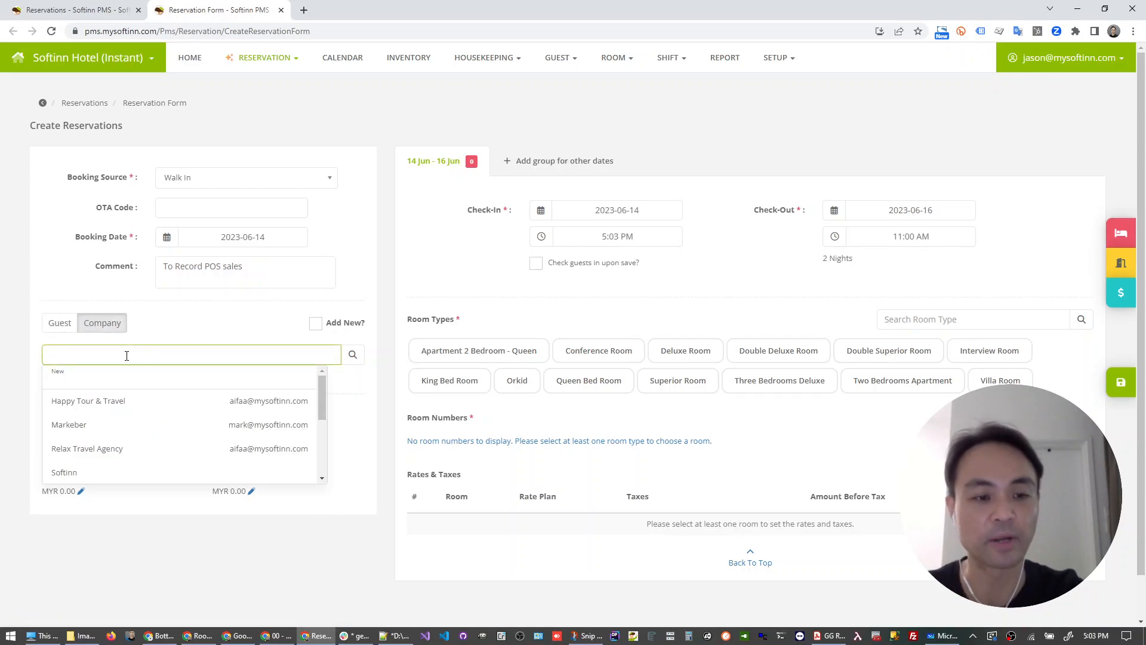
pyautogui.write('Softin')
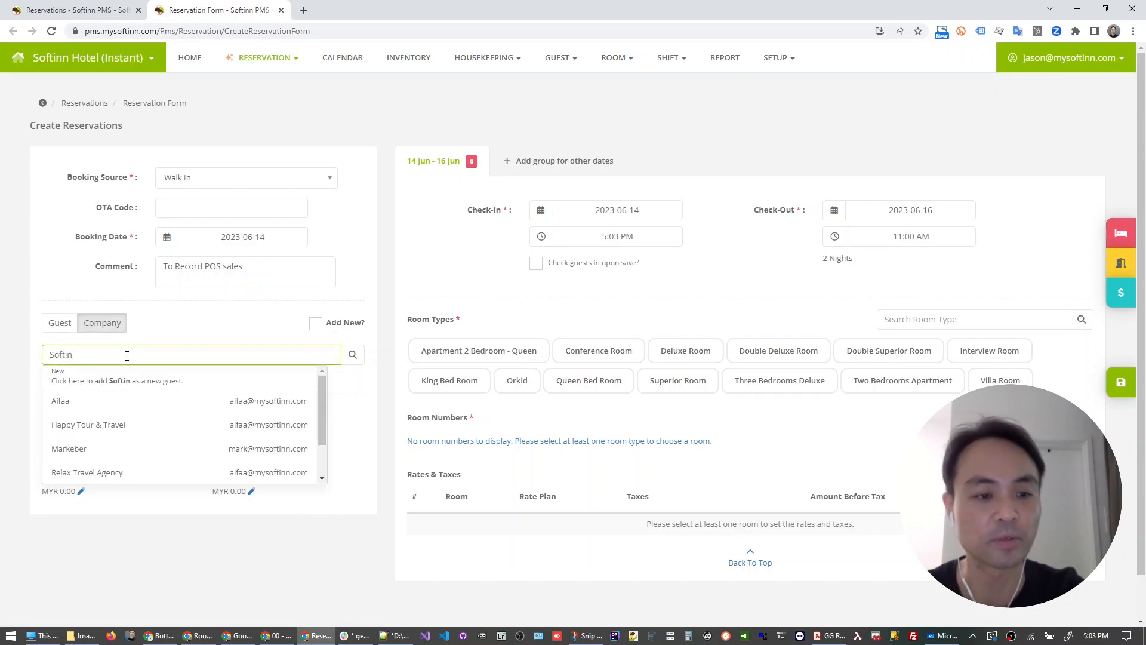
pyautogui.write('n')
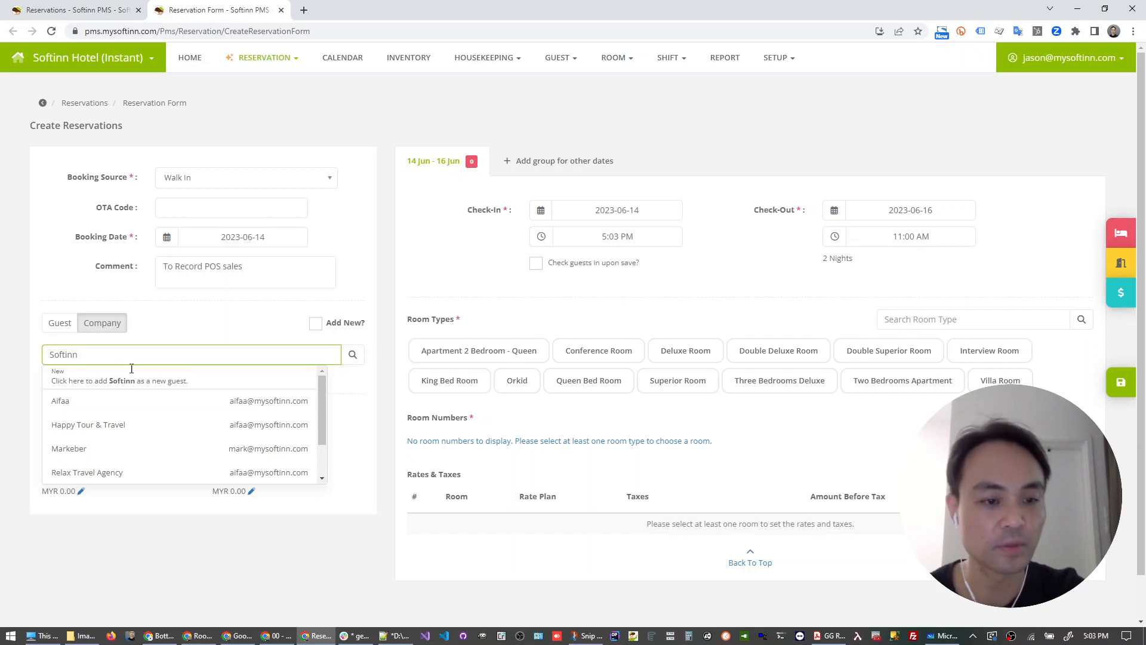
pyautogui.scroll(-1, 128, 429)
pyautogui.click(128, 445)
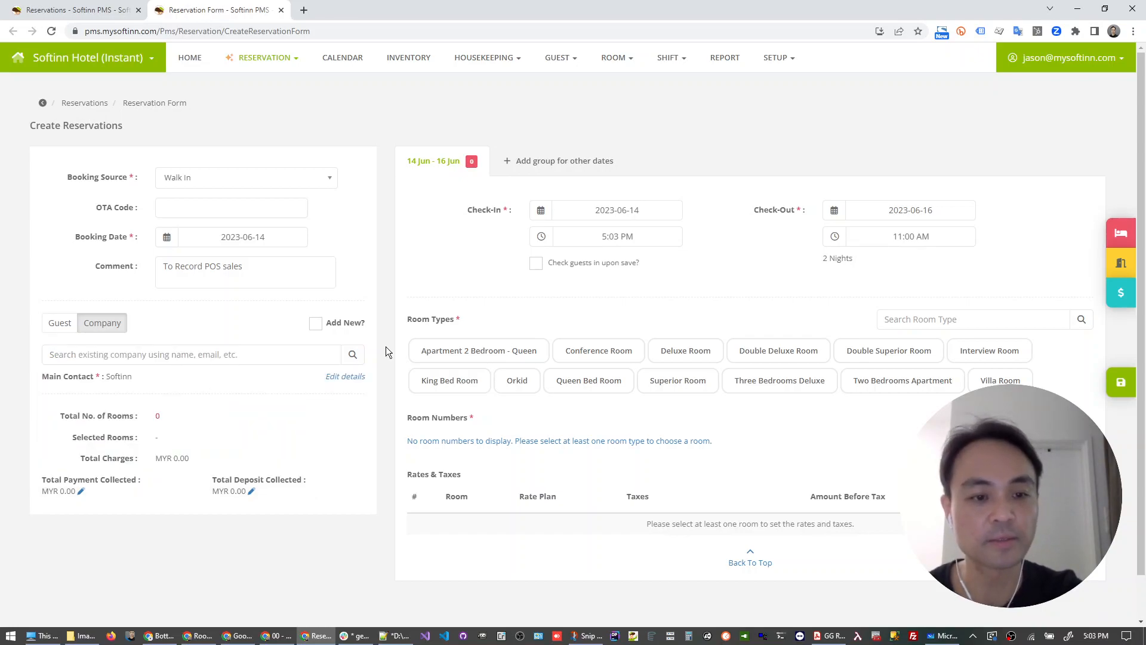
# - Select the Conference Room type and room CR000 for the reservation, leaving the rate plan unselected
pyautogui.click(615, 354)
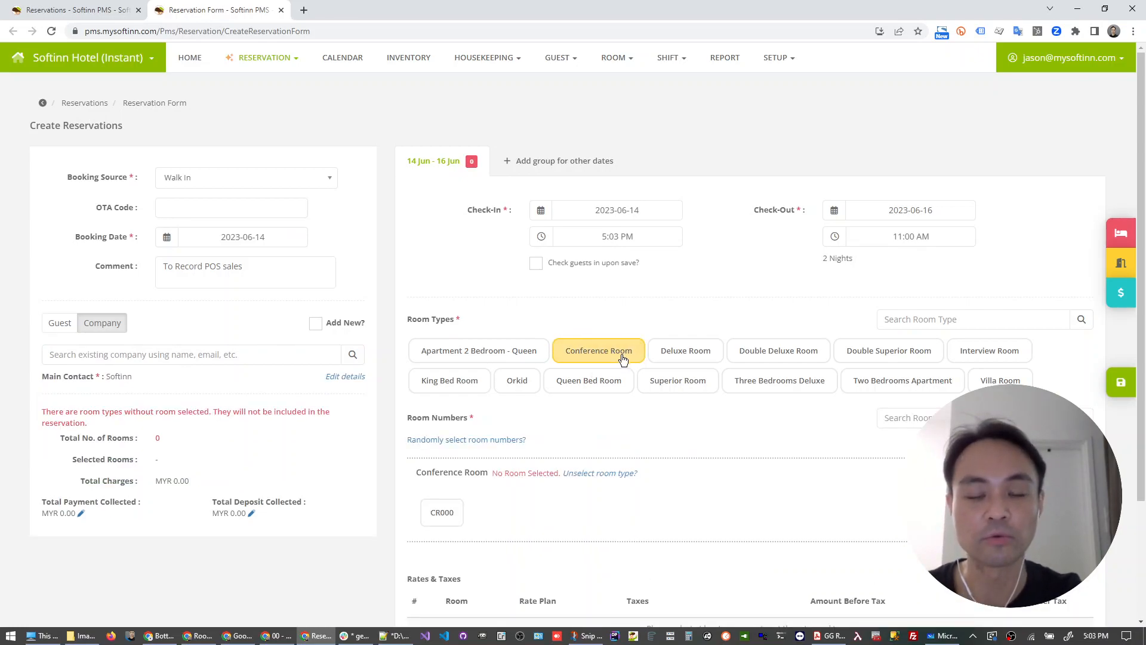
pyautogui.scroll(-2, 597, 364)
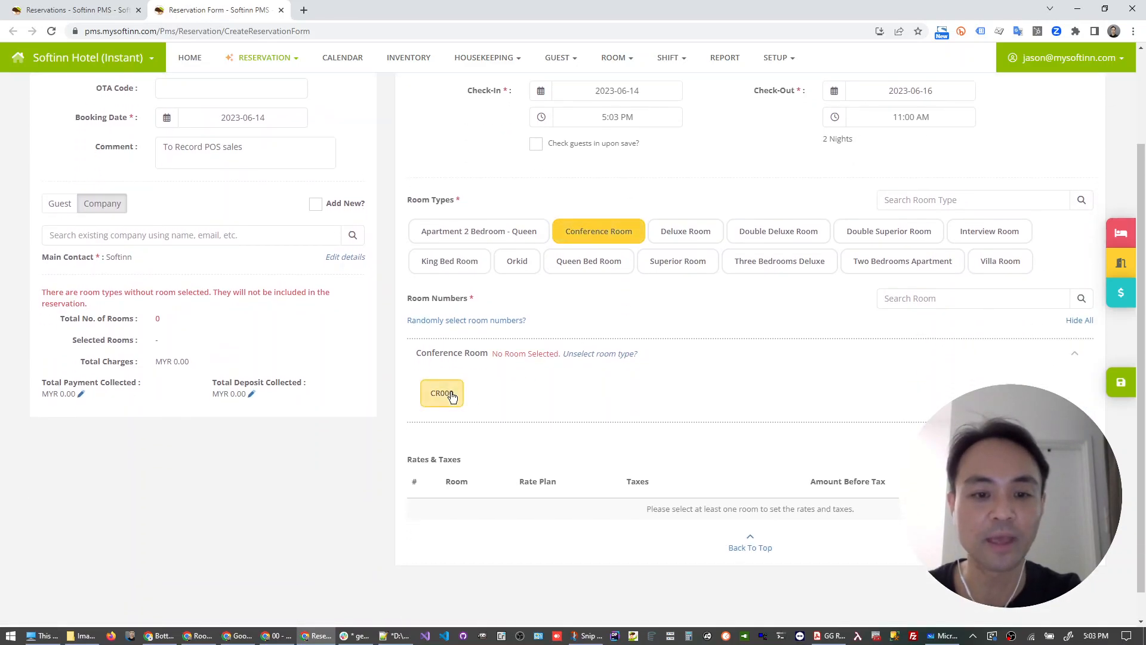
pyautogui.click(449, 392)
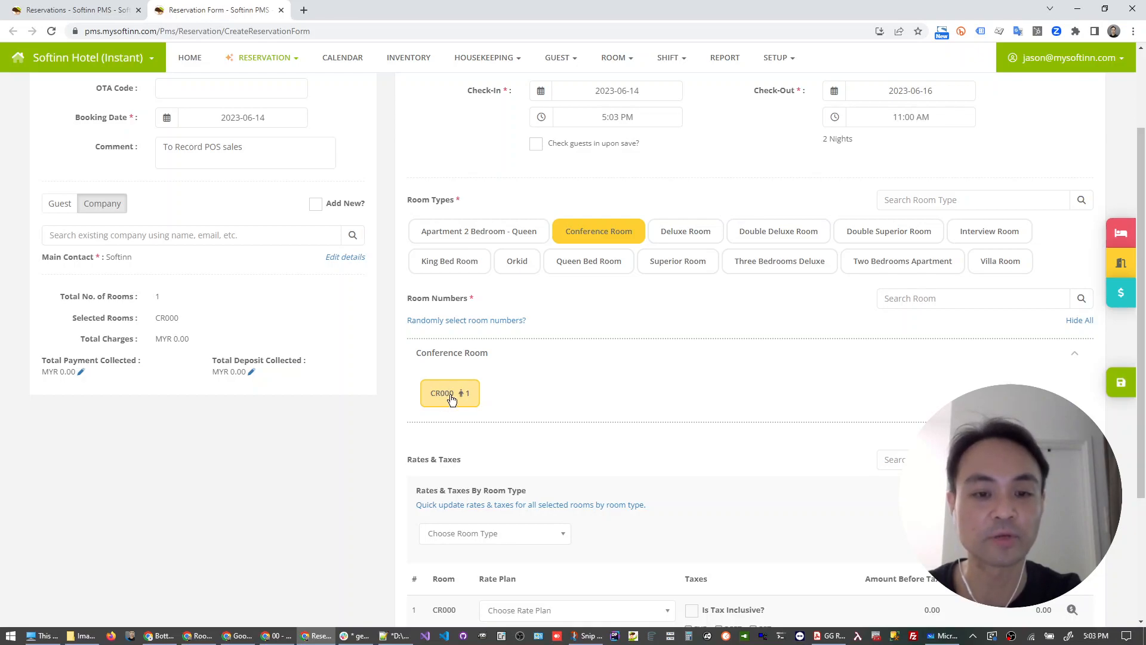
pyautogui.scroll(-3, 505, 402)
pyautogui.click(608, 431)
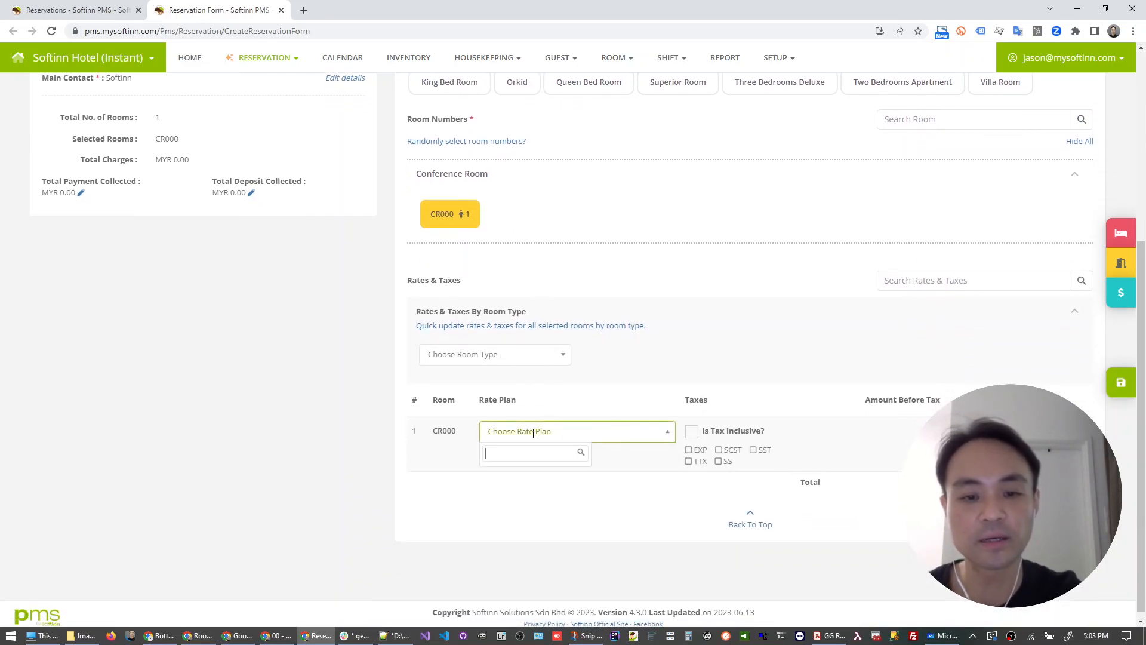
pyautogui.click(635, 464)
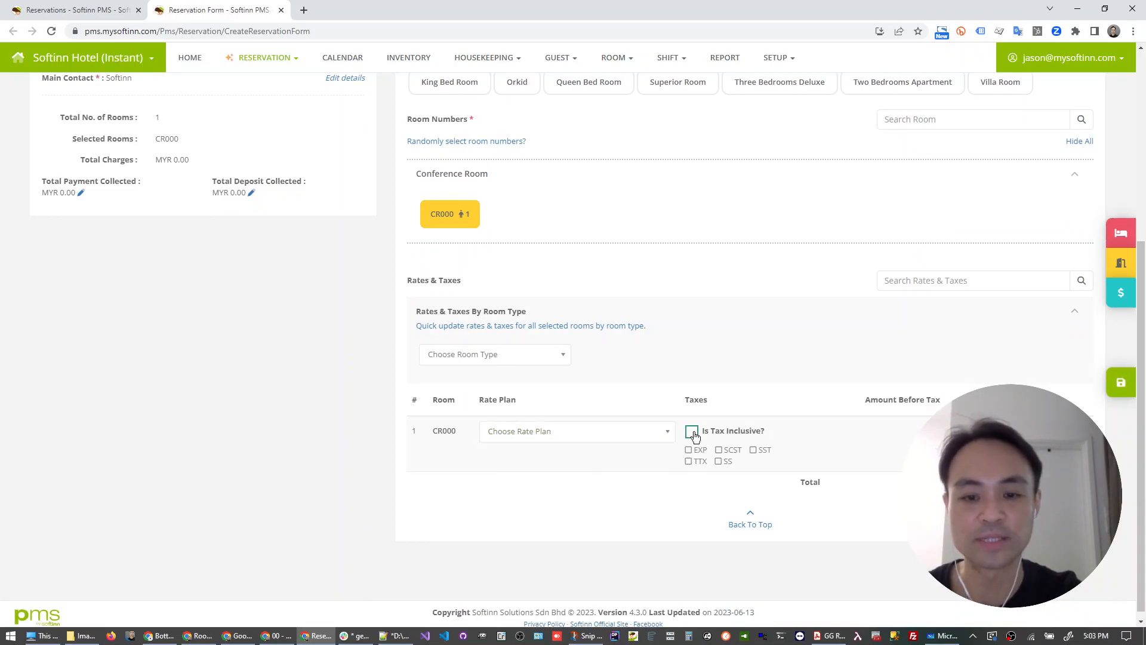
# - Save the new reservation and confirm adding it
pyautogui.click(1121, 382)
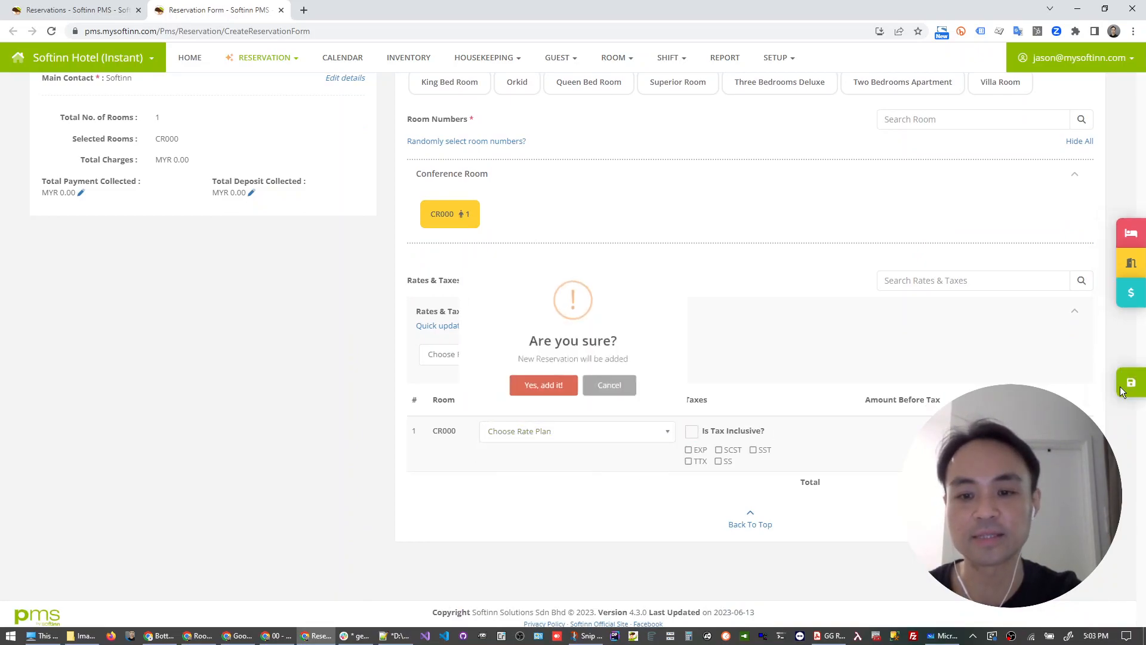
pyautogui.click(547, 406)
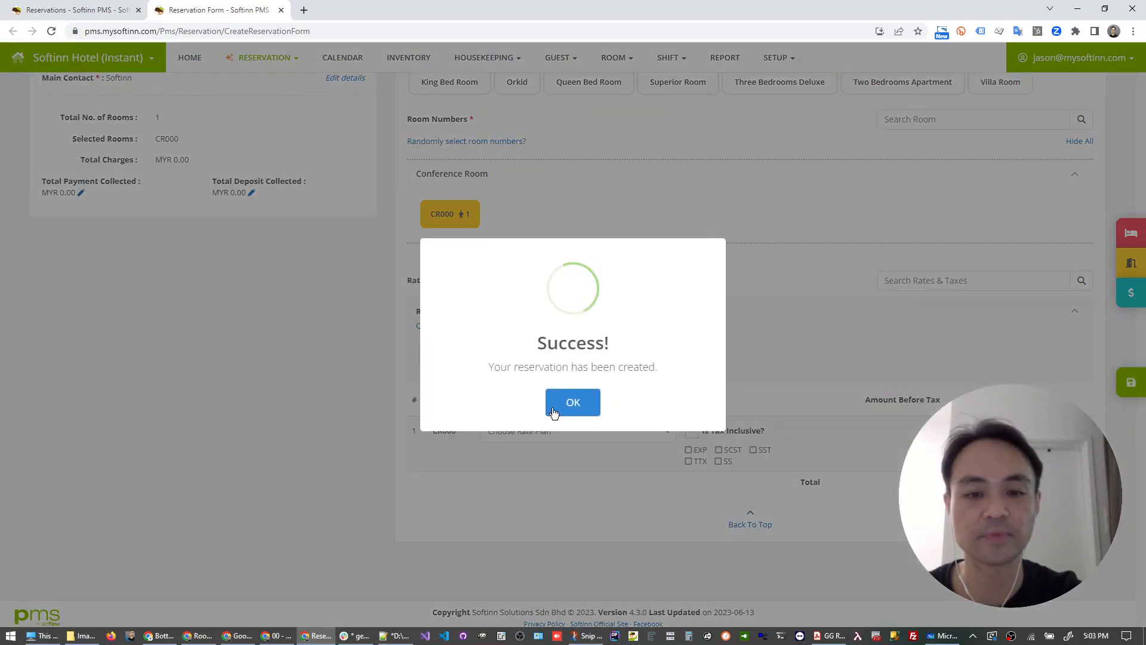
pyautogui.click(549, 405)
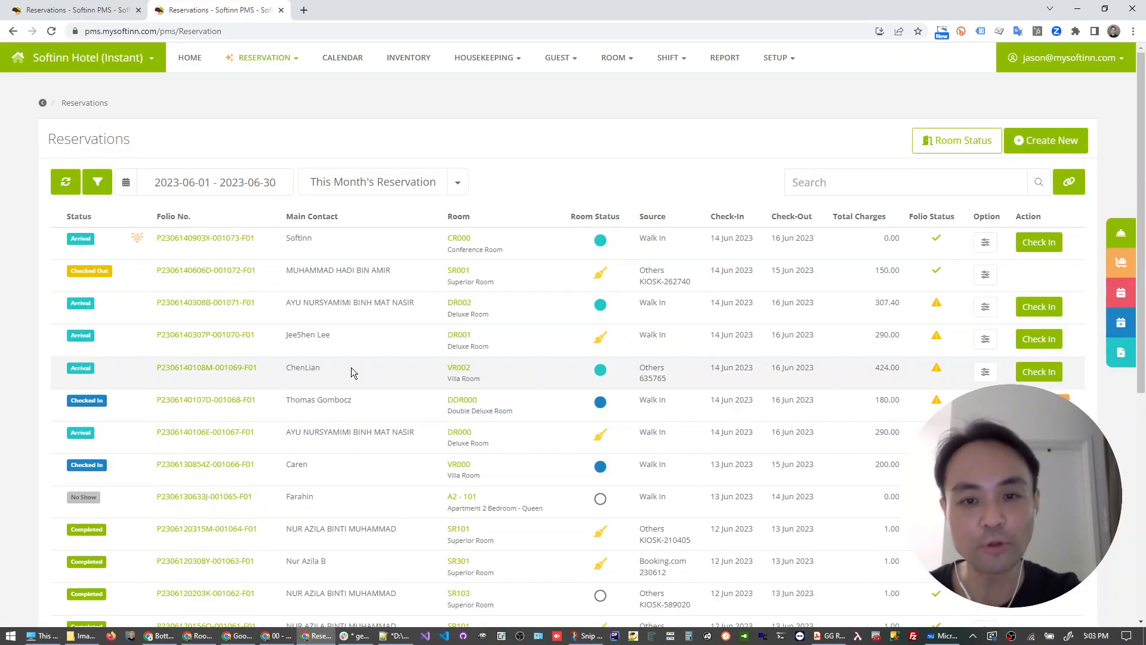
# - Open the folio of the new Softinn reservation for room CR000 and view its folio transactions
pyautogui.click(197, 238)
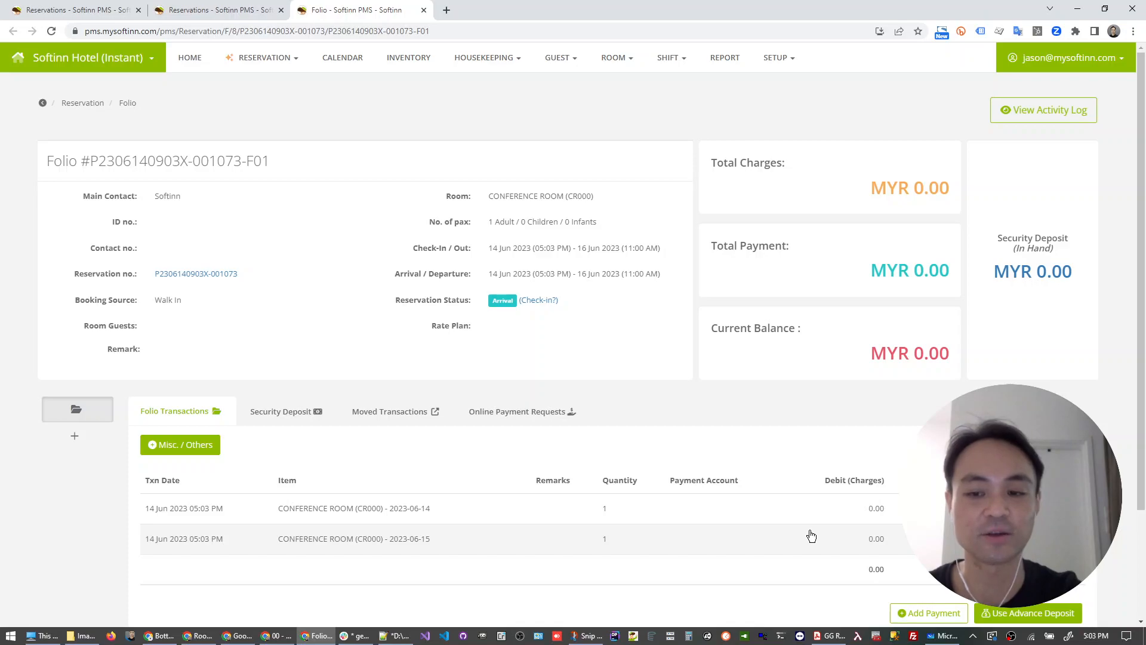
pyautogui.scroll(-1, 763, 442)
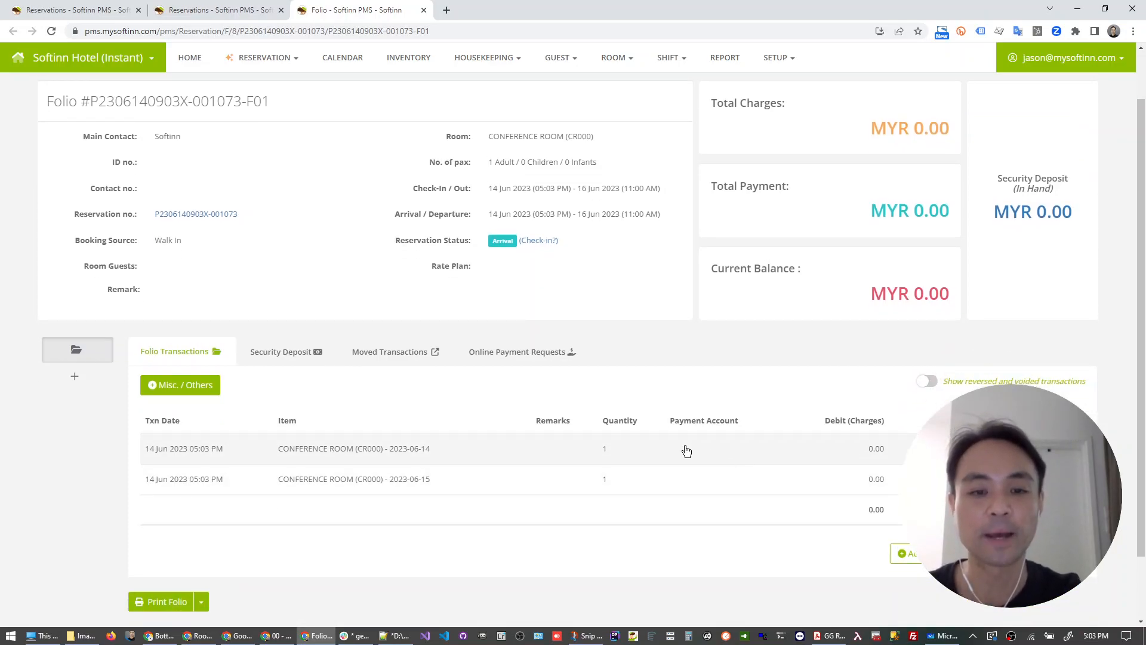
pyautogui.scroll(-1, 425, 399)
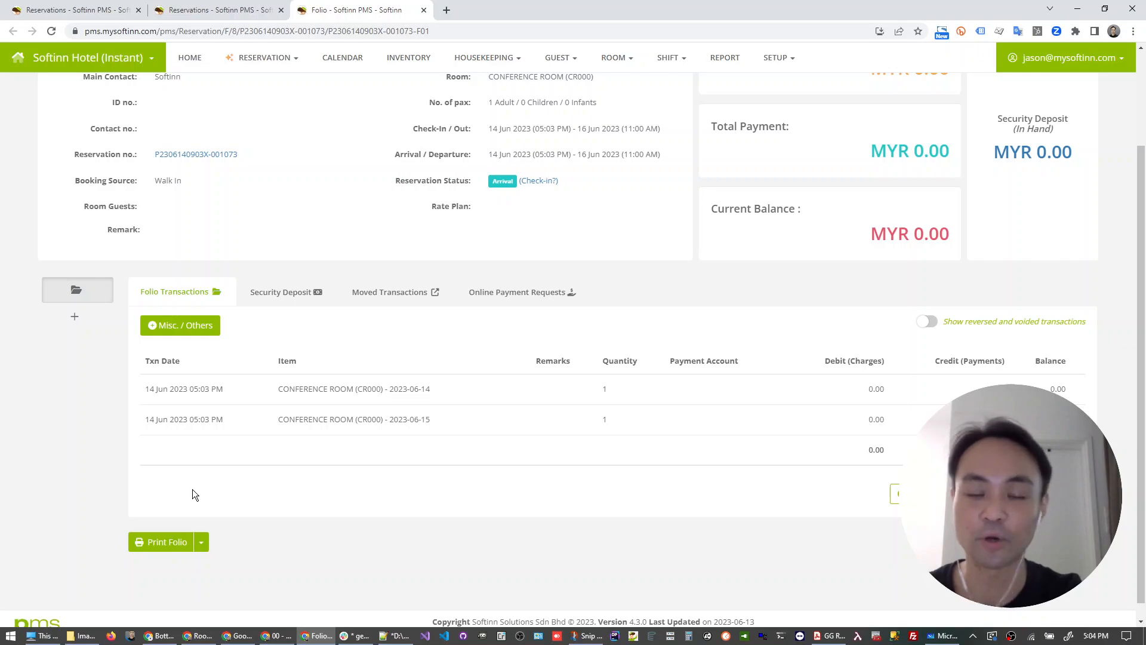
# - Open the Add Charges form for miscellaneous items on the folio and look through the available item types
pyautogui.click(185, 329)
pyautogui.click(531, 222)
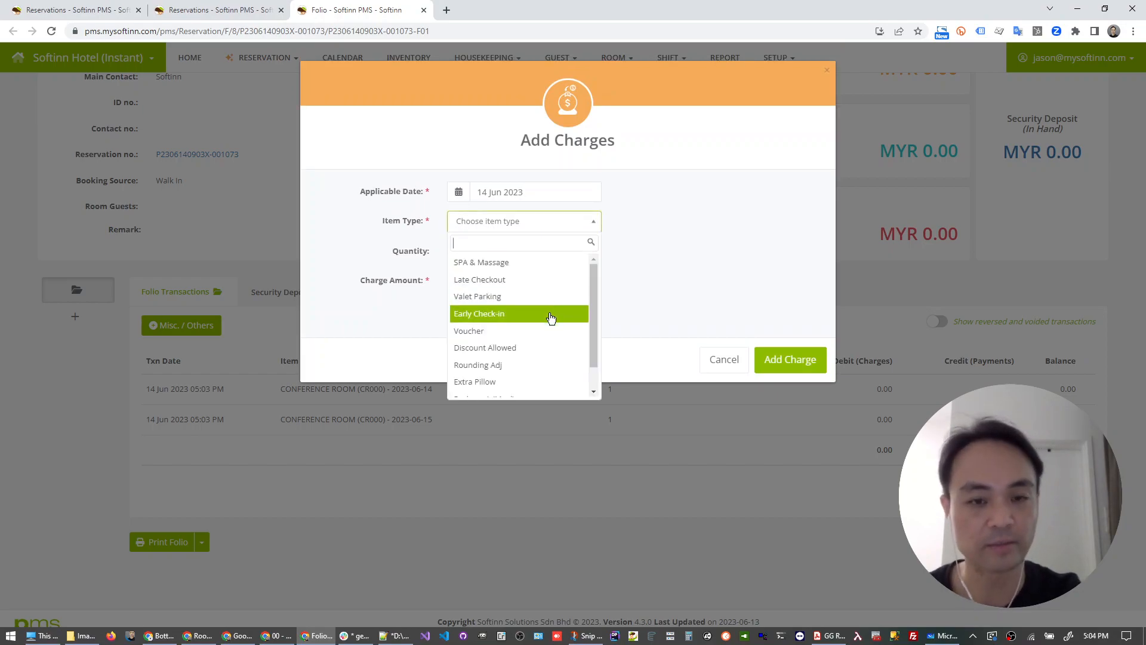
pyautogui.moveTo(590, 329)
pyautogui.mouseDown()
pyautogui.moveTo(589, 355)
pyautogui.moveTo(583, 316)
pyautogui.mouseUp()
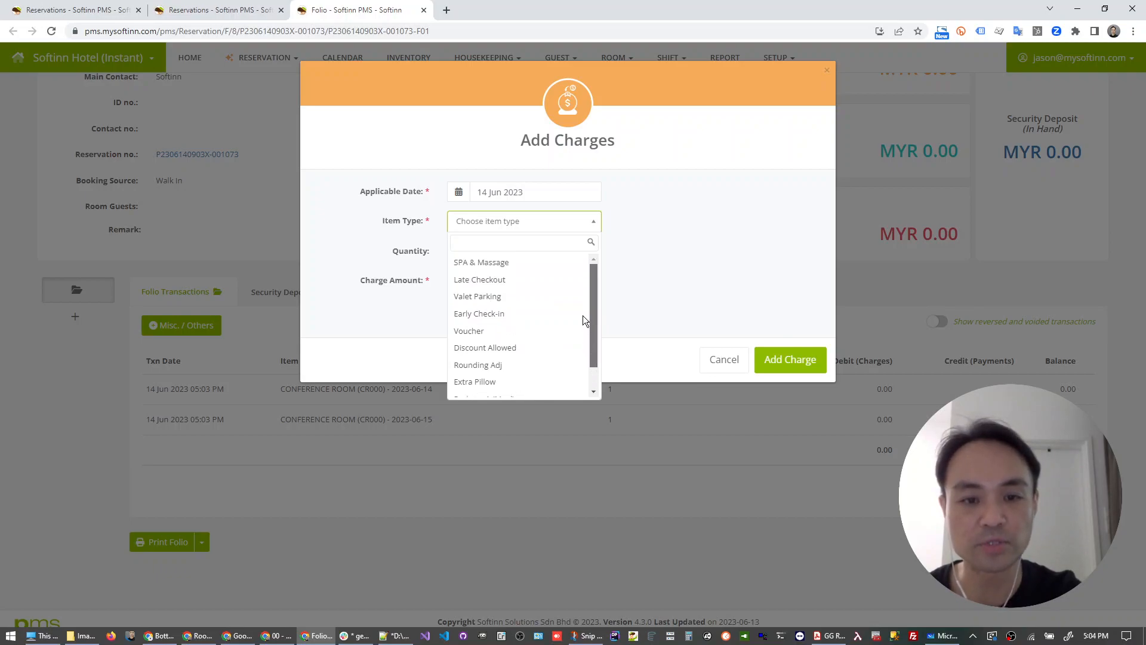
pyautogui.scroll(-2, 579, 349)
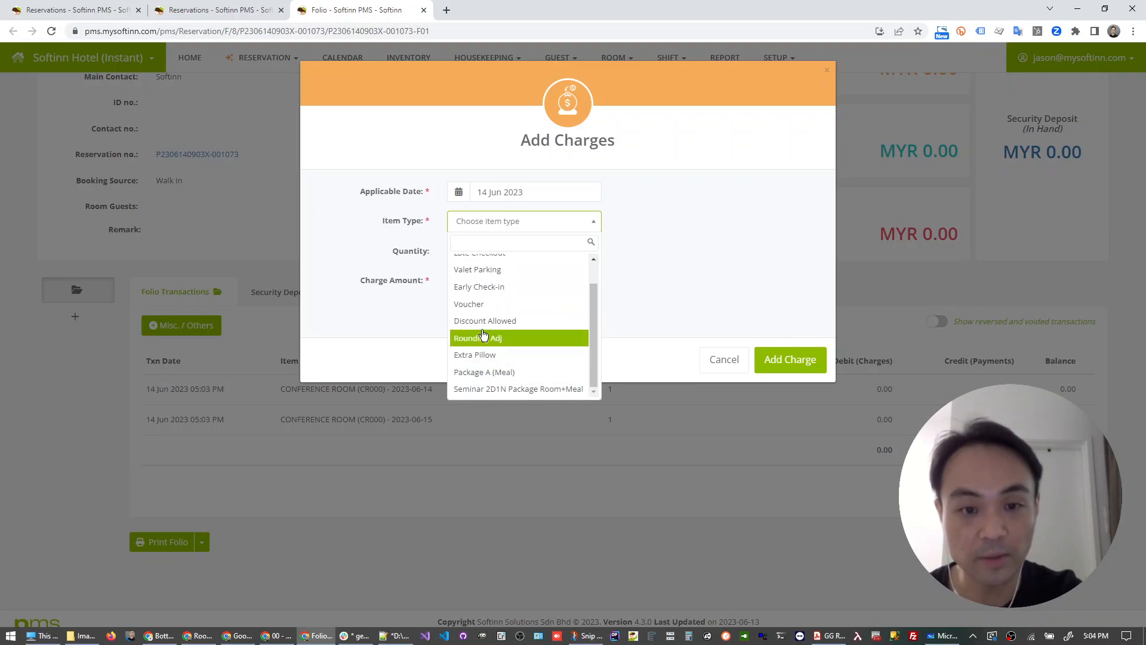
pyautogui.scroll(2, 507, 314)
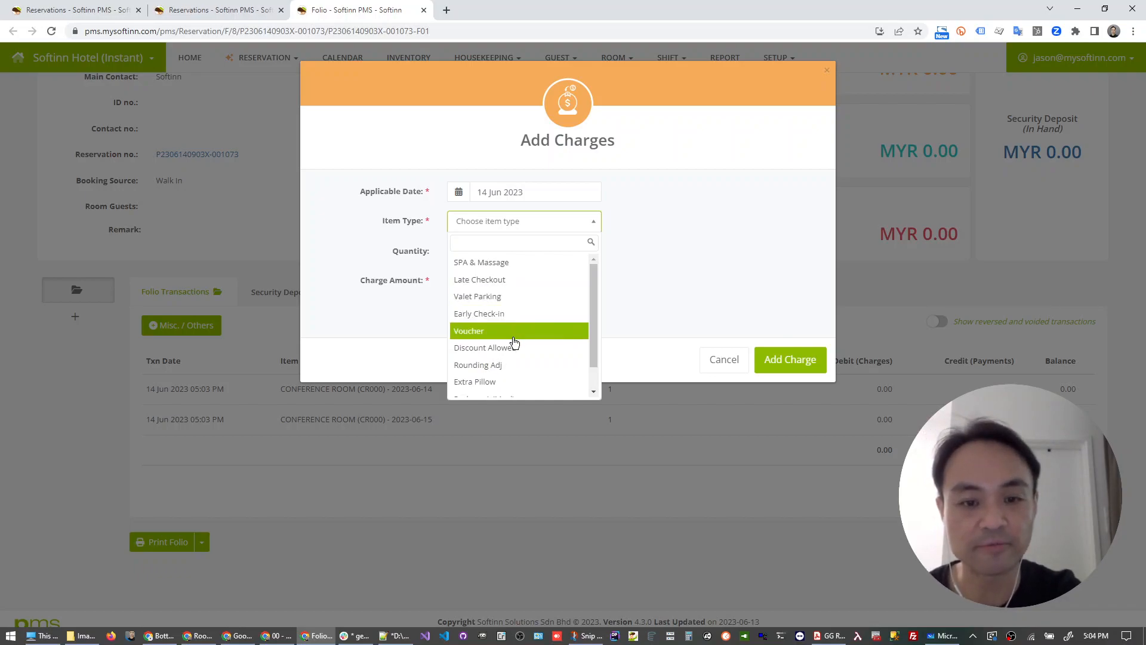
# - Open Softinn PMS in a new browser tab and go to the Products & Services setup
pyautogui.click(446, 10)
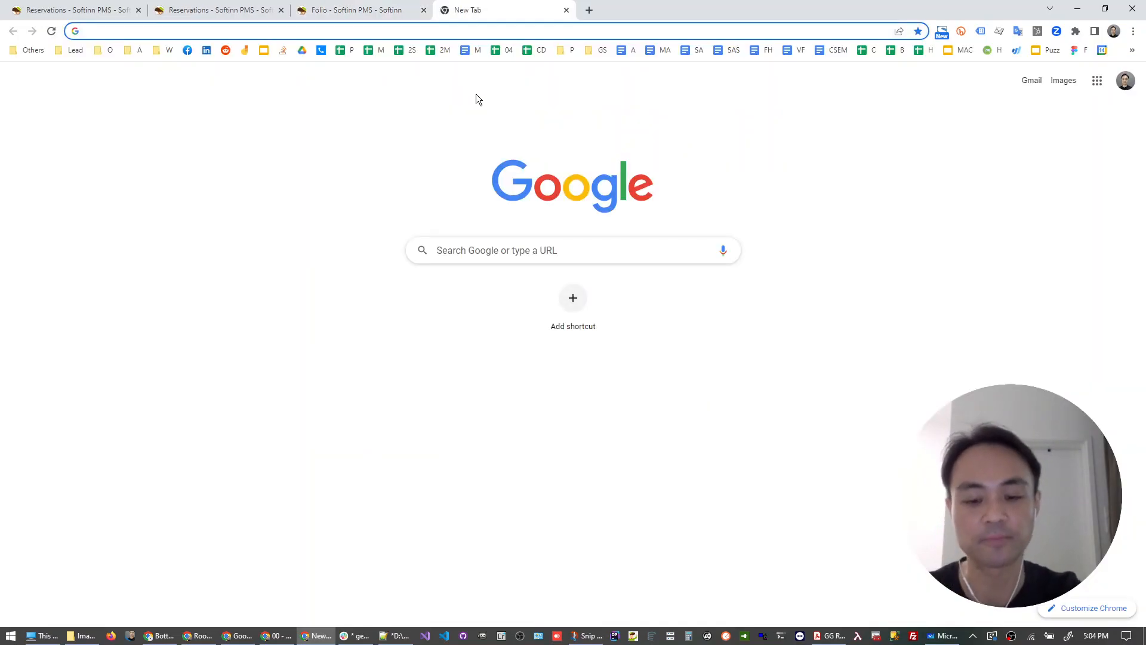
pyautogui.write('pms')
pyautogui.press('Return')
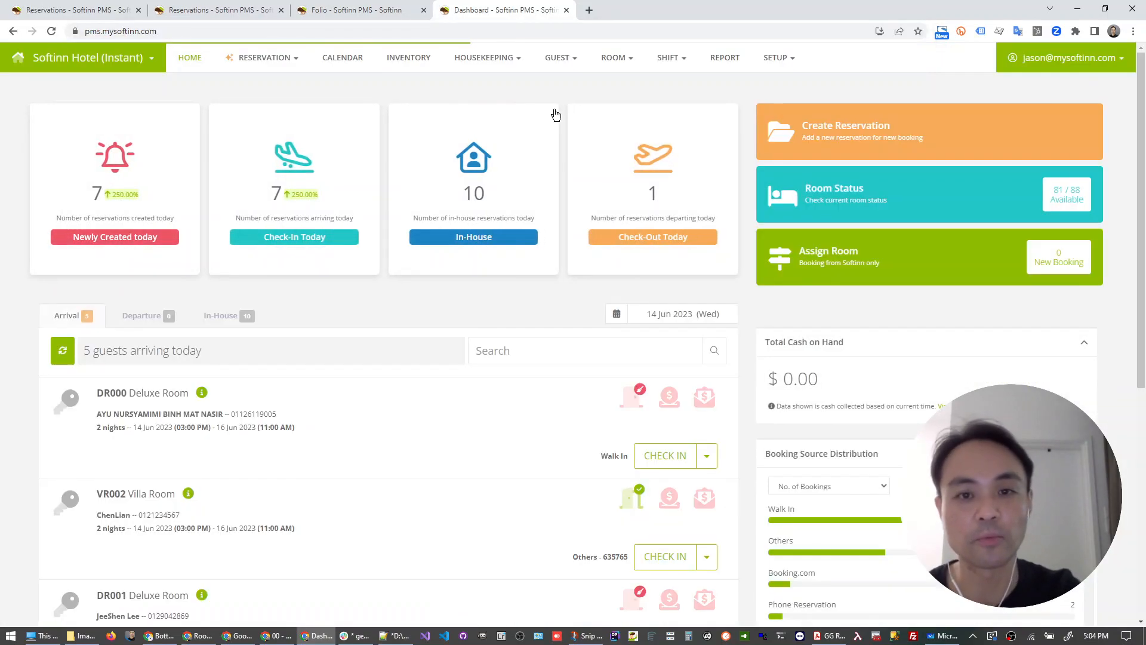
pyautogui.click(784, 65)
pyautogui.click(787, 94)
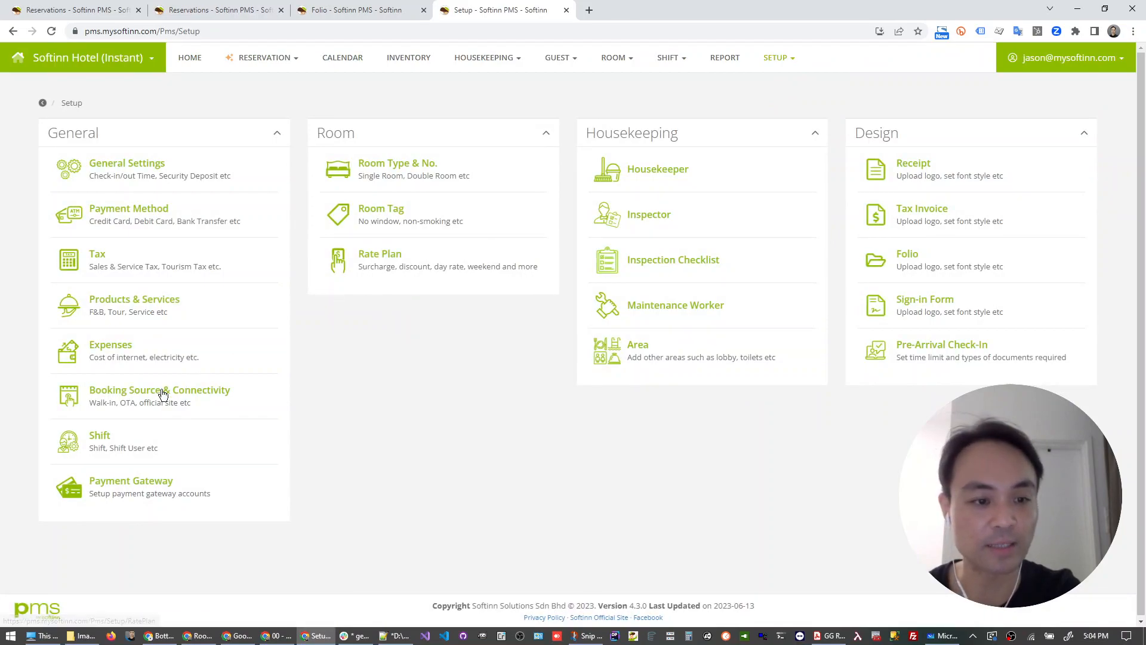
pyautogui.click(117, 311)
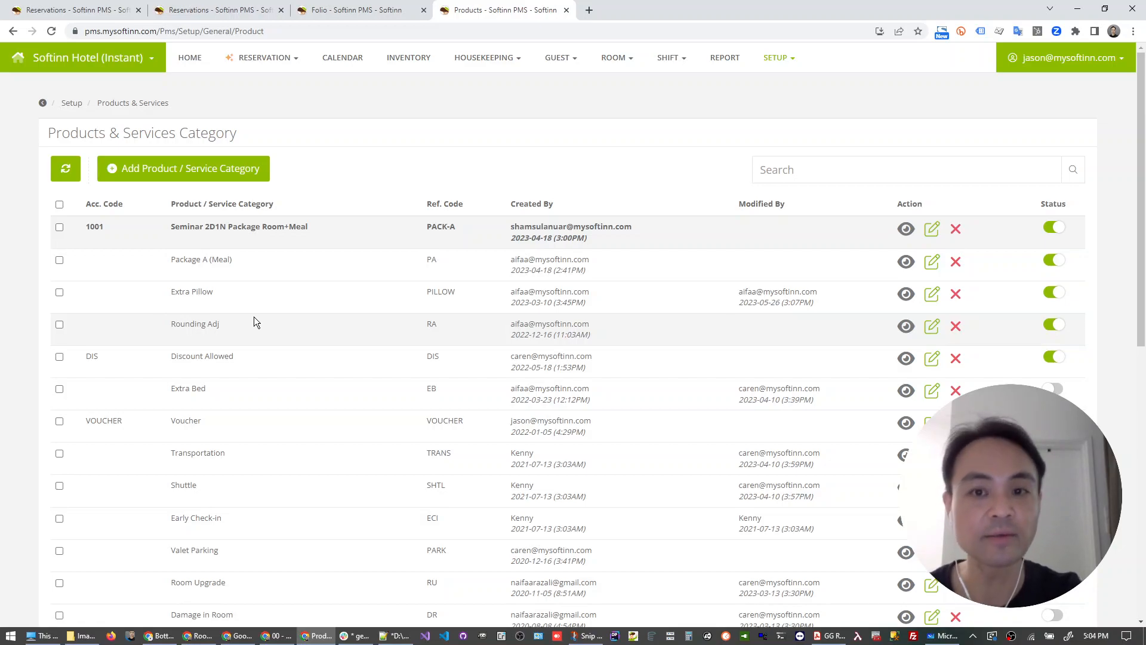
# - Enable the Food & Beverage product category and confirm the update
pyautogui.scroll(-3, 245, 353)
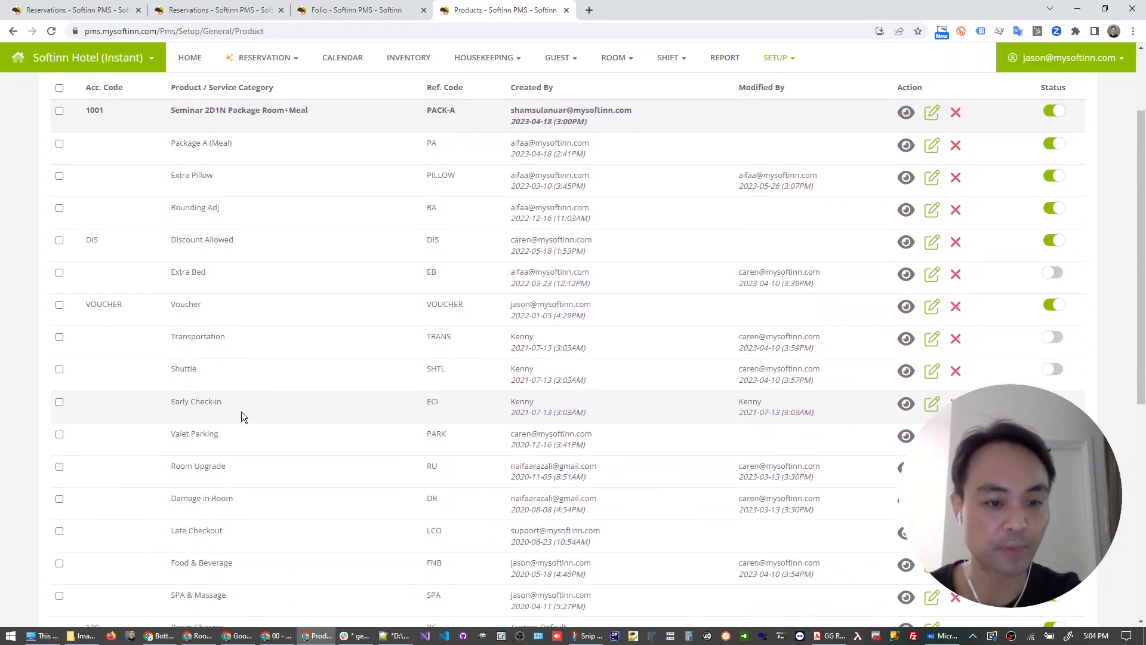
pyautogui.scroll(-1, 245, 455)
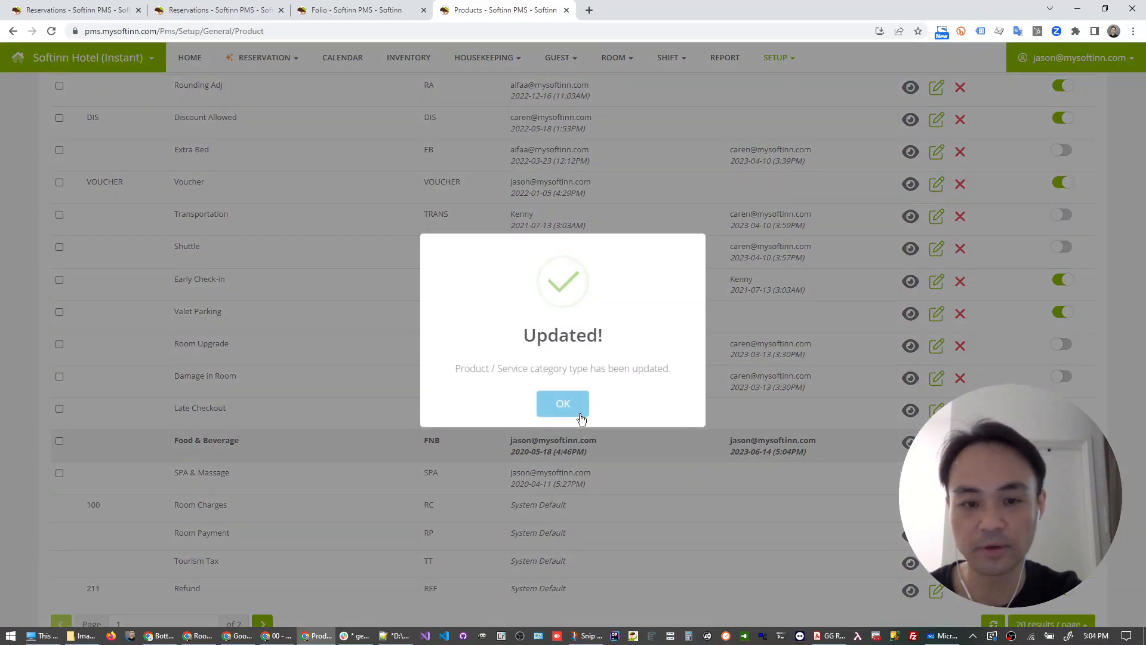
pyautogui.click(558, 402)
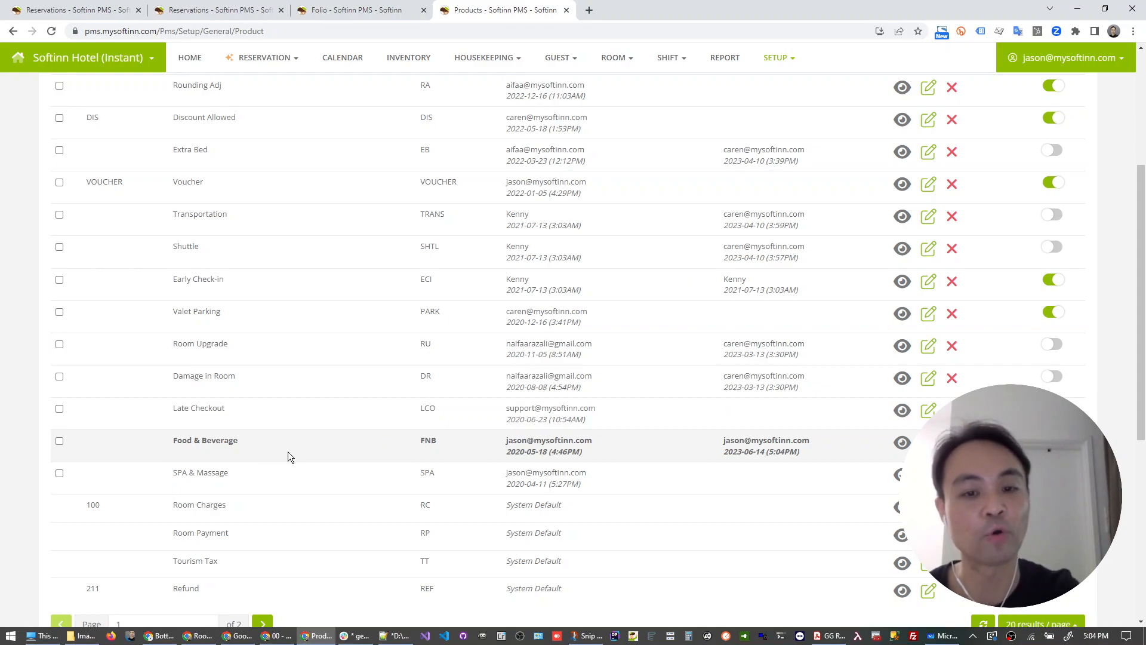
# - Start a new Food & Beverage product named Coca Cola with a price of 5.00
pyautogui.scroll(-6, 272, 454)
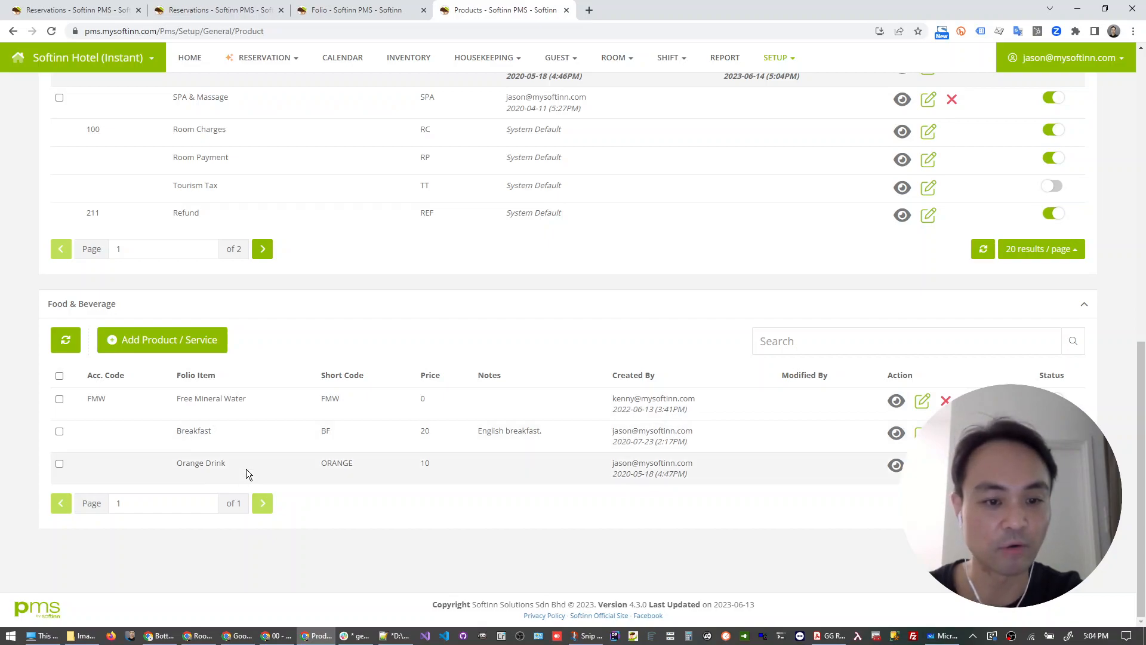
pyautogui.click(184, 349)
pyautogui.click(501, 172)
pyautogui.click(471, 201)
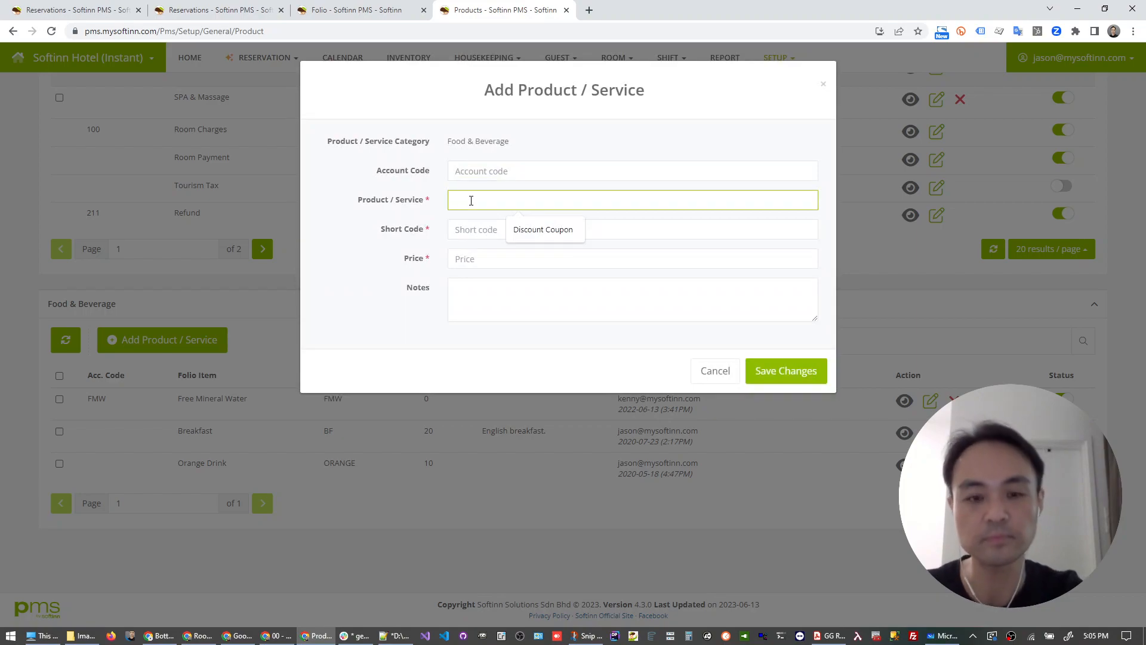
pyautogui.write('Coca Cola')
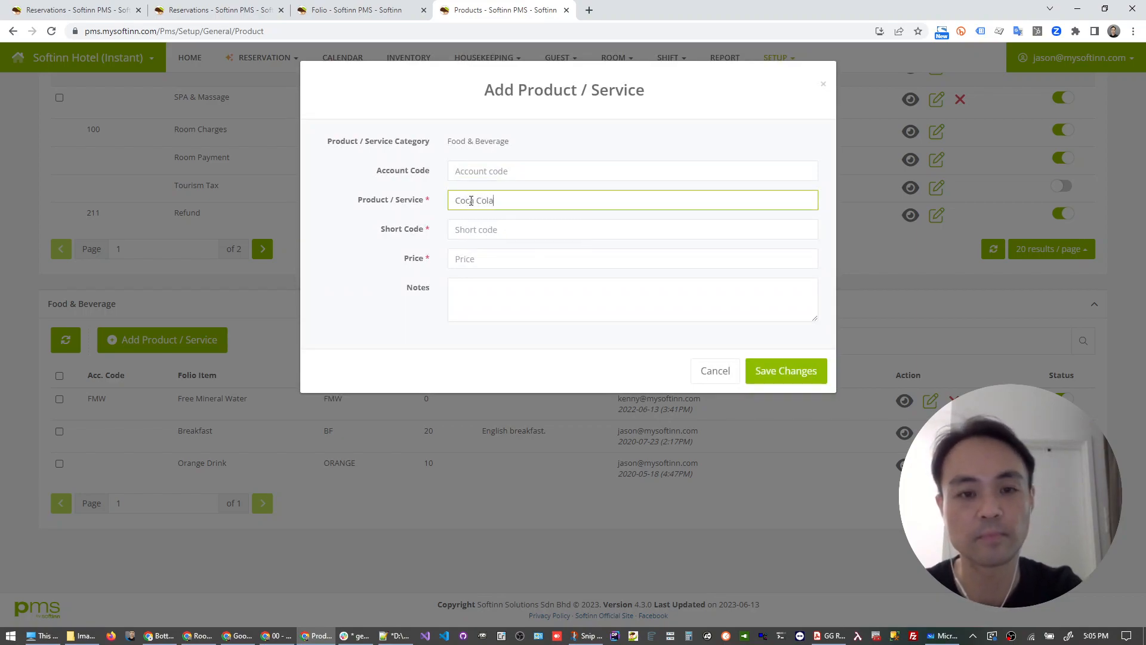
pyautogui.click(498, 262)
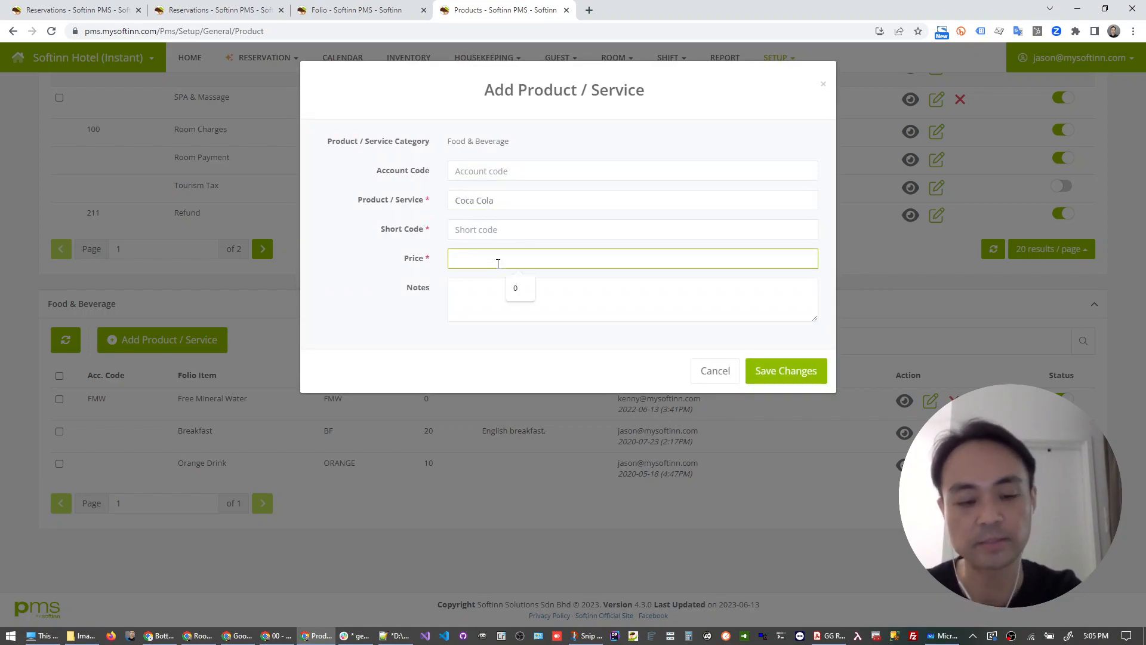
pyautogui.write('3.00')
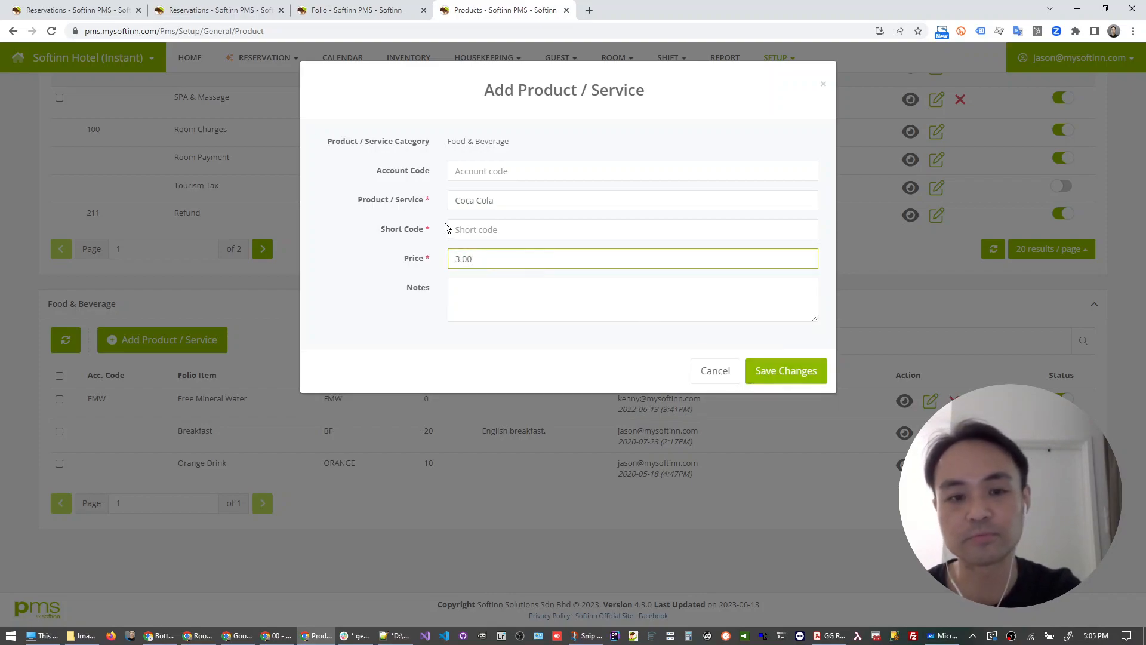
pyautogui.click(786, 371)
# - Set the product's short code to COCA, then save and confirm the new product
pyautogui.click(489, 234)
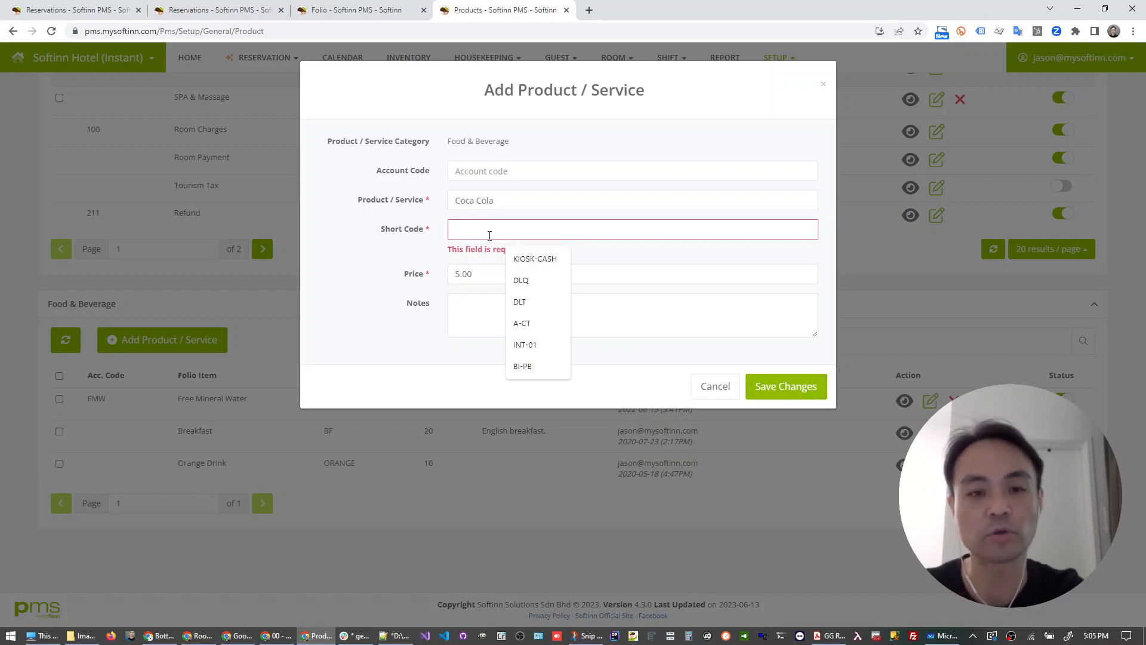
pyautogui.write('COCA')
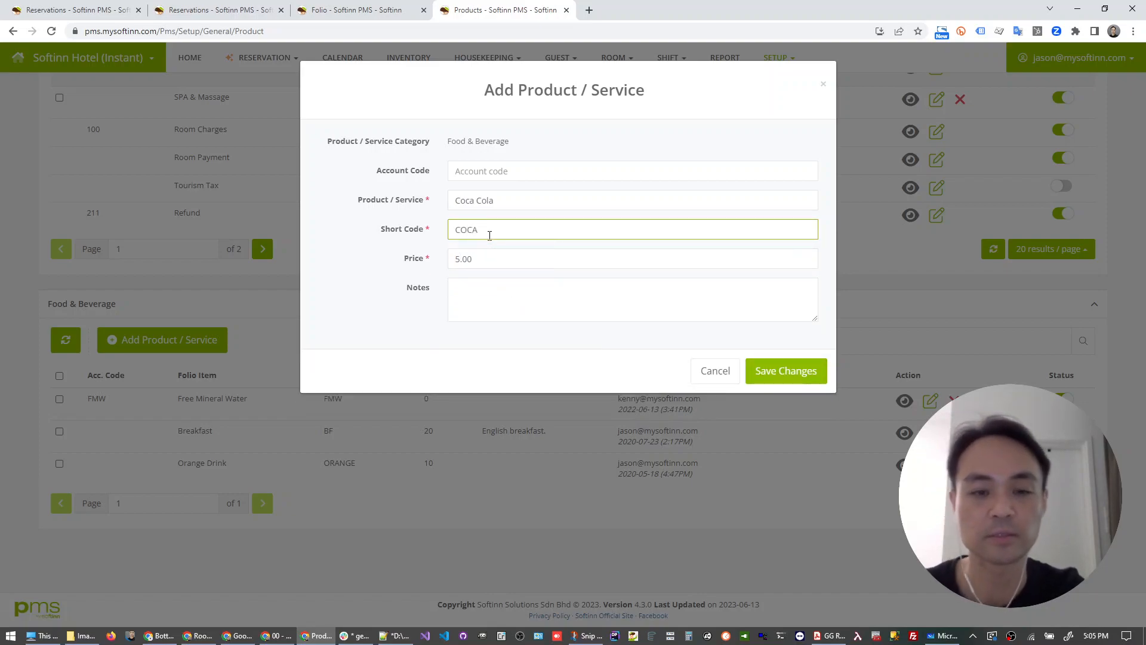
pyautogui.click(766, 363)
pyautogui.click(624, 408)
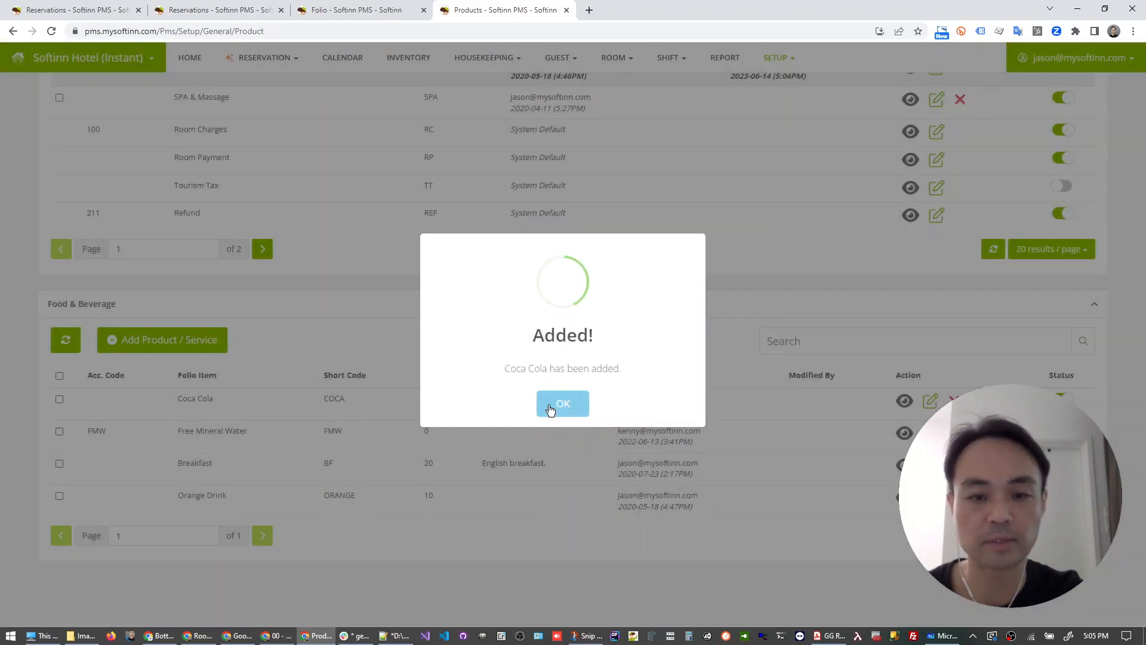
pyautogui.click(555, 403)
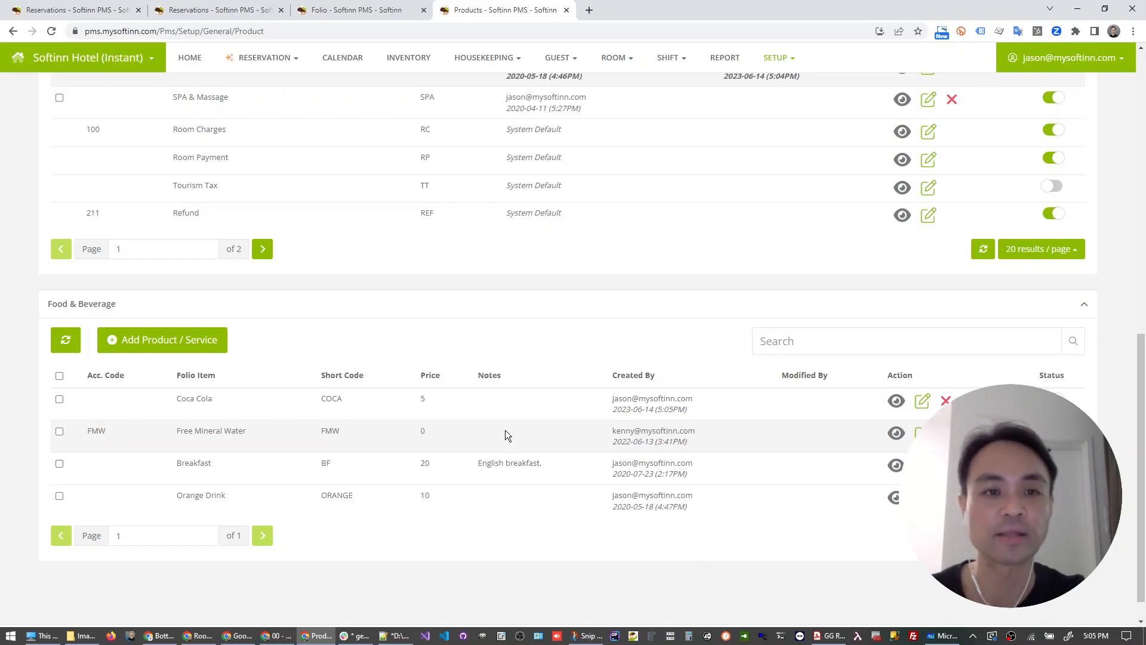
# - Return to the reservation's folio, reload it and open the Add Charges form for miscellaneous items
pyautogui.click(357, 10)
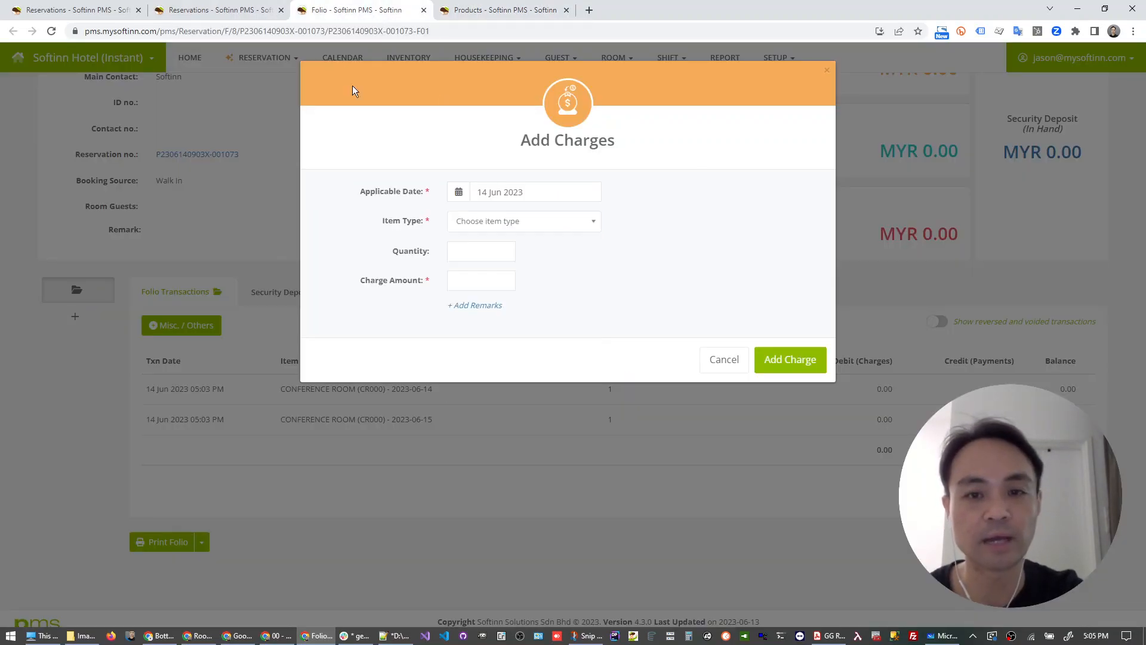
pyautogui.click(51, 34)
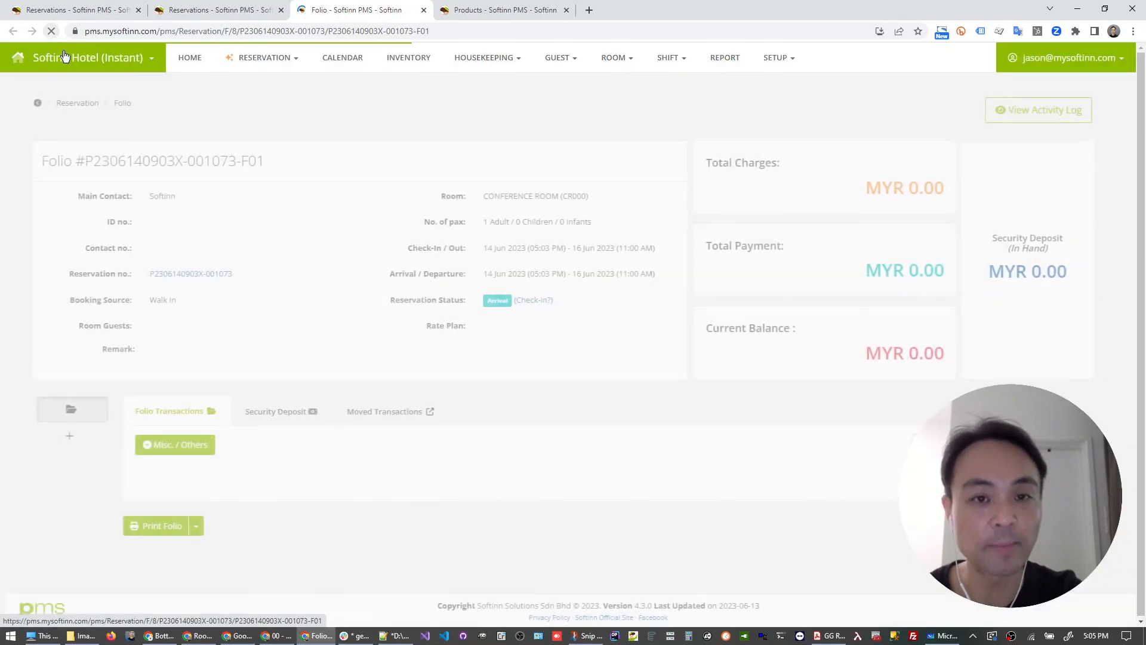
pyautogui.click(208, 449)
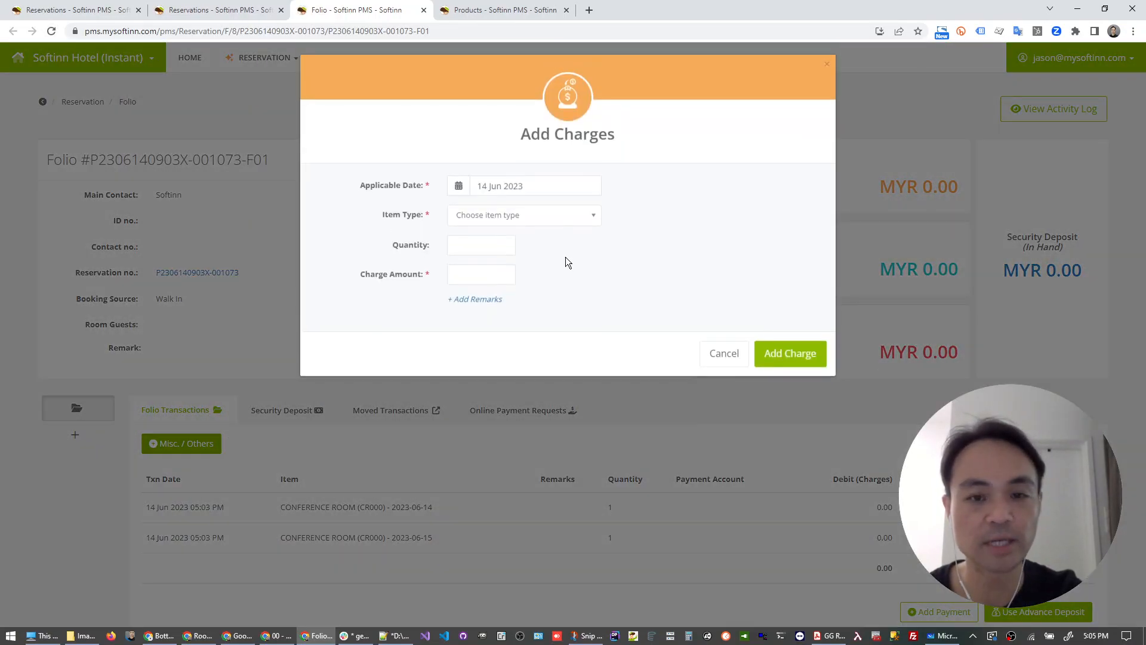
# - Add a charge with item type Food & Beverage and item Coca Cola to the folio and confirm it
pyautogui.click(545, 221)
pyautogui.moveTo(596, 296)
pyautogui.mouseDown()
pyautogui.moveTo(597, 350)
pyautogui.moveTo(593, 296)
pyautogui.mouseUp()
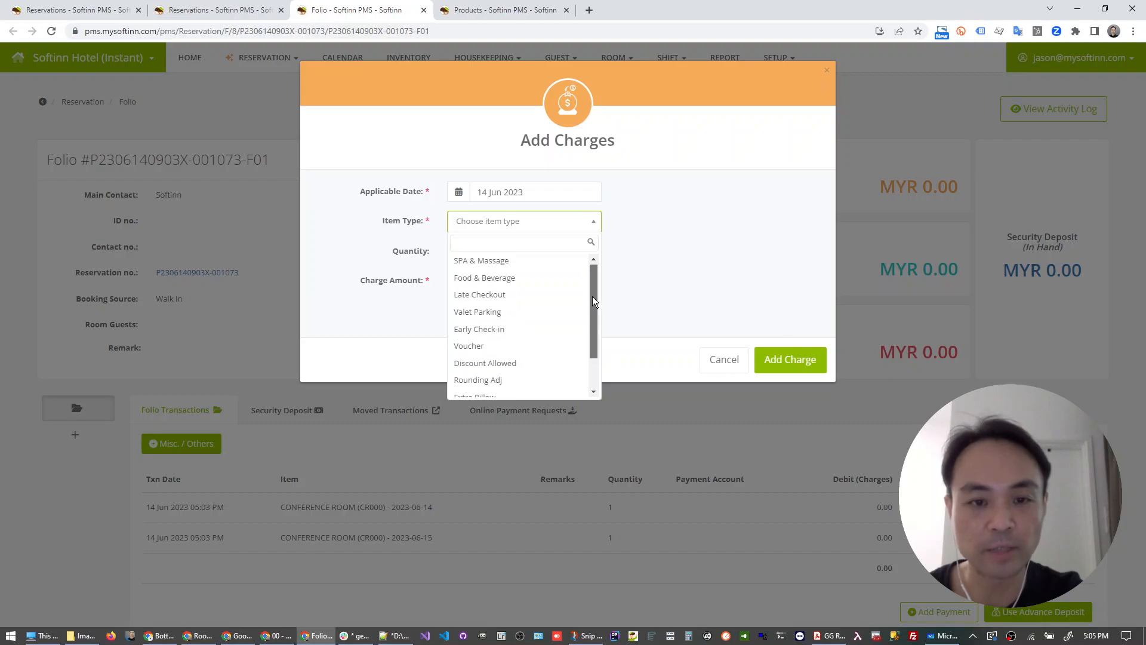
pyautogui.click(529, 283)
pyautogui.click(520, 254)
pyautogui.click(503, 293)
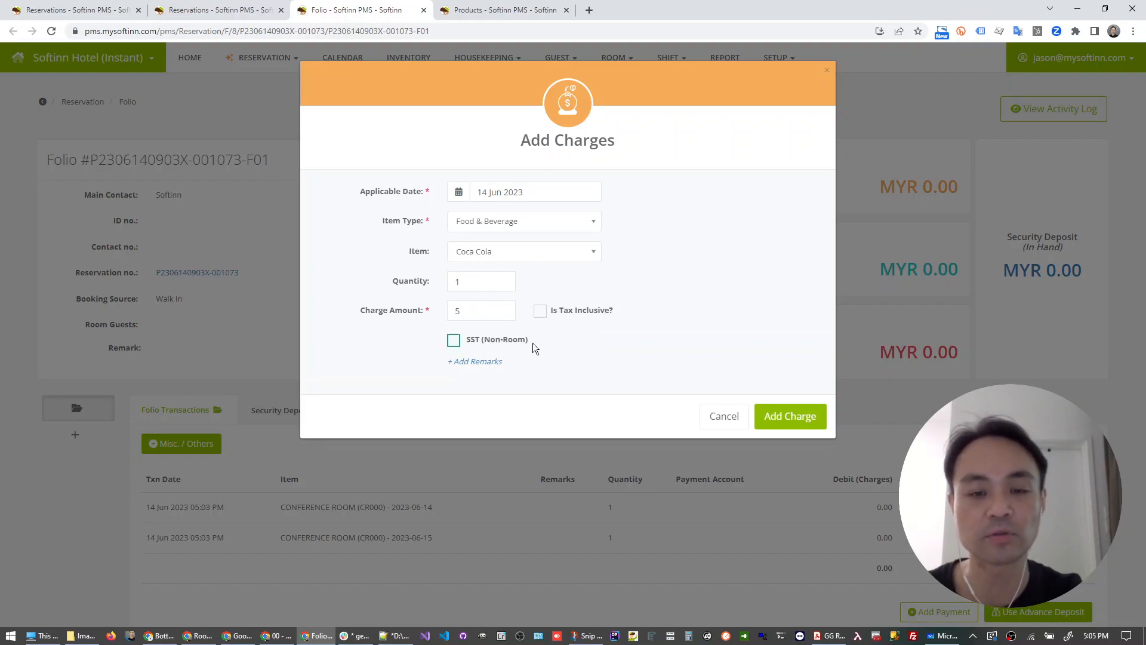
pyautogui.click(790, 416)
pyautogui.click(550, 405)
pyautogui.click(583, 404)
# - Start a new payment on the folio with a total amount paid of 5.00
pyautogui.scroll(-3, 577, 418)
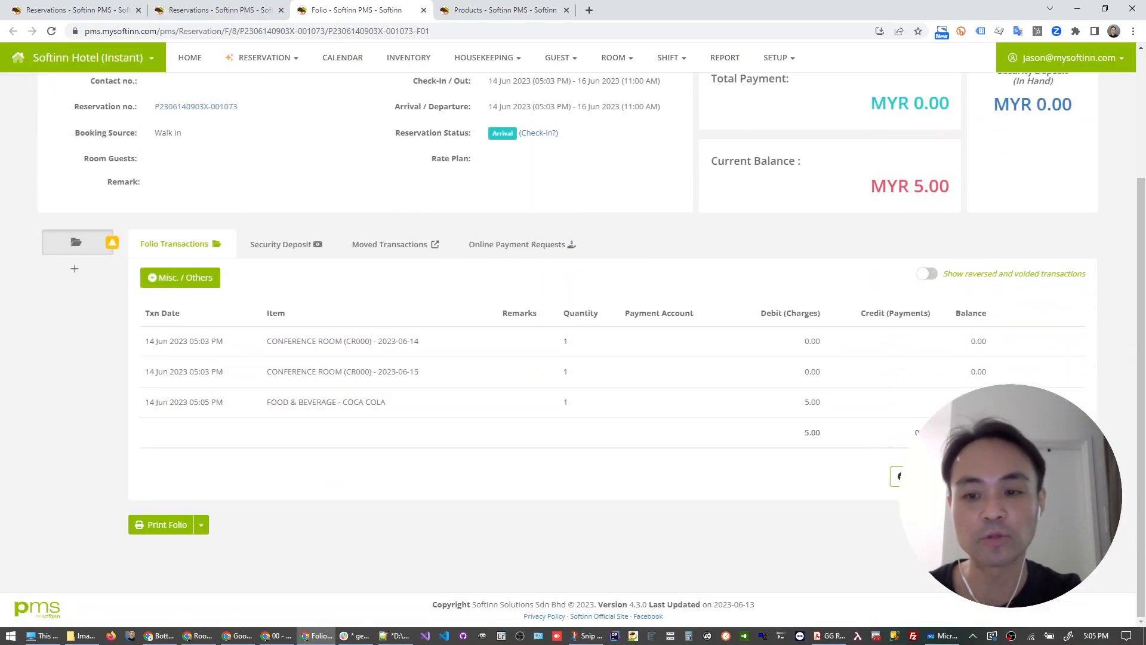
pyautogui.click(913, 476)
pyautogui.click(482, 196)
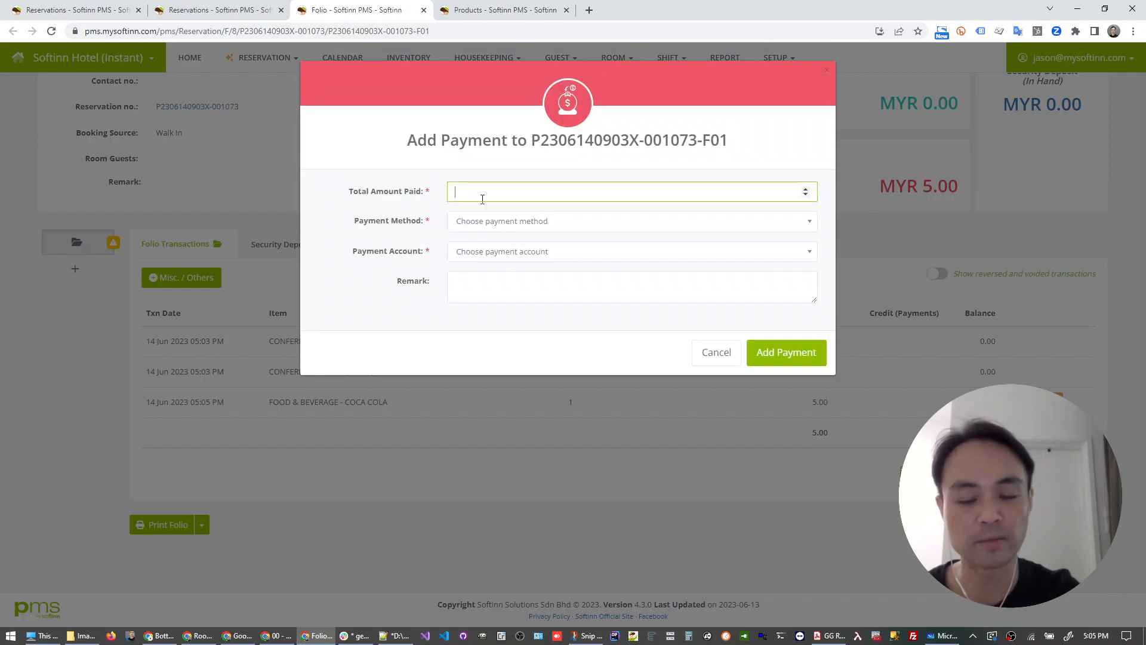
pyautogui.write('5.00')
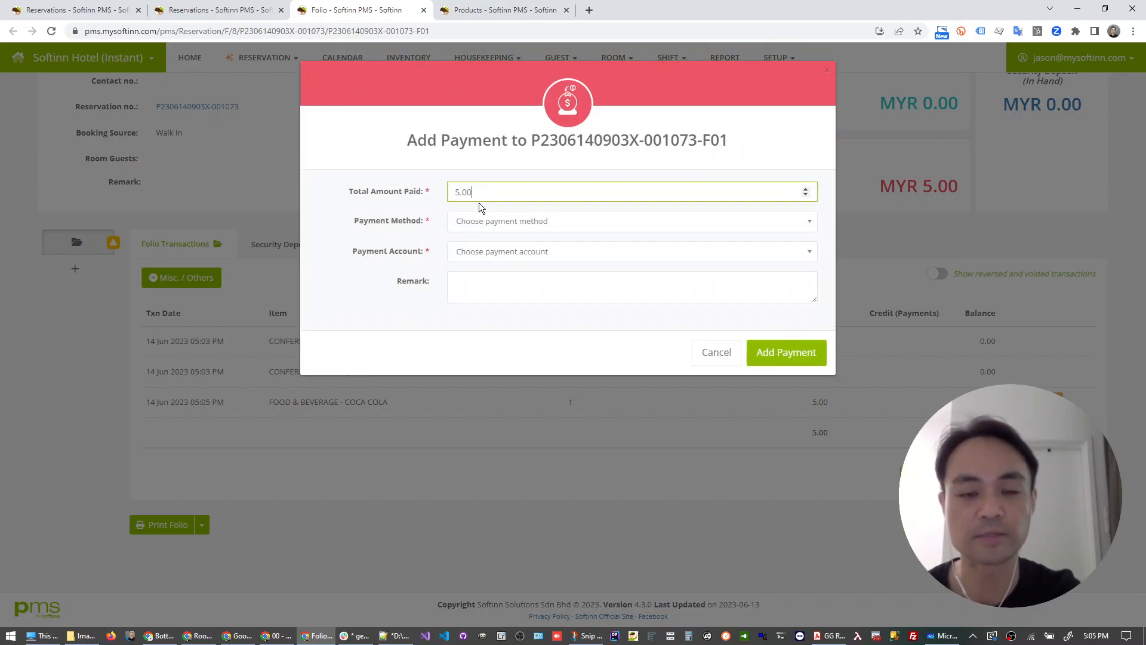
# - Set the payment method to Cash and the payment account to Cash on Hand, then add and confirm the payment
pyautogui.click(541, 228)
pyautogui.scroll(-1, 548, 334)
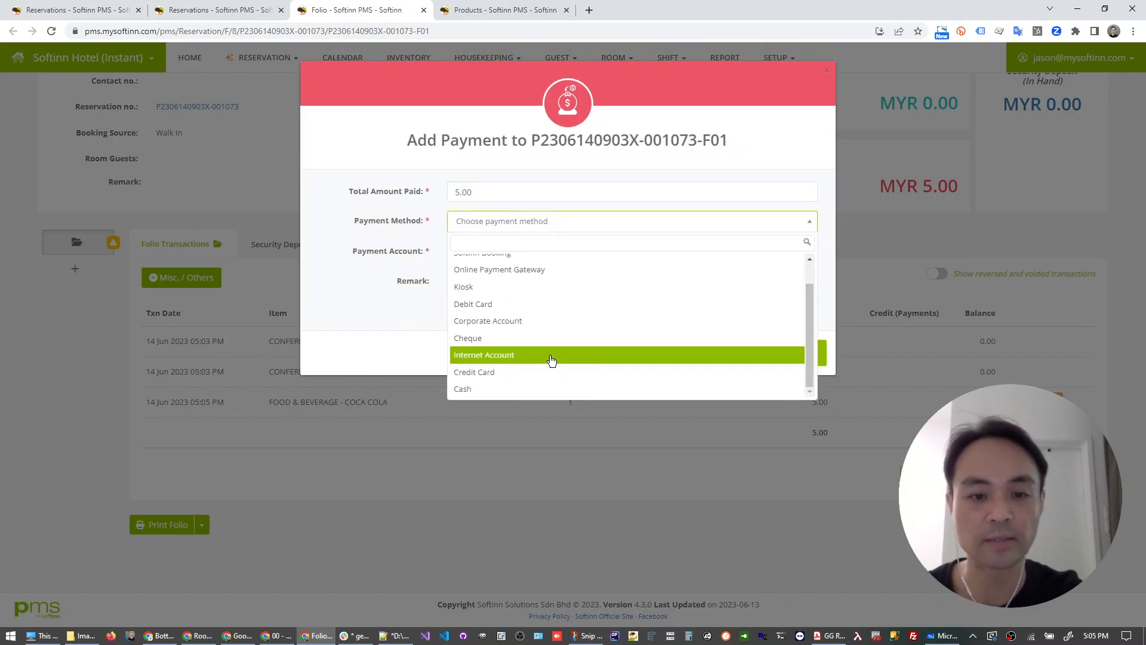
pyautogui.click(537, 389)
pyautogui.click(538, 251)
pyautogui.click(523, 291)
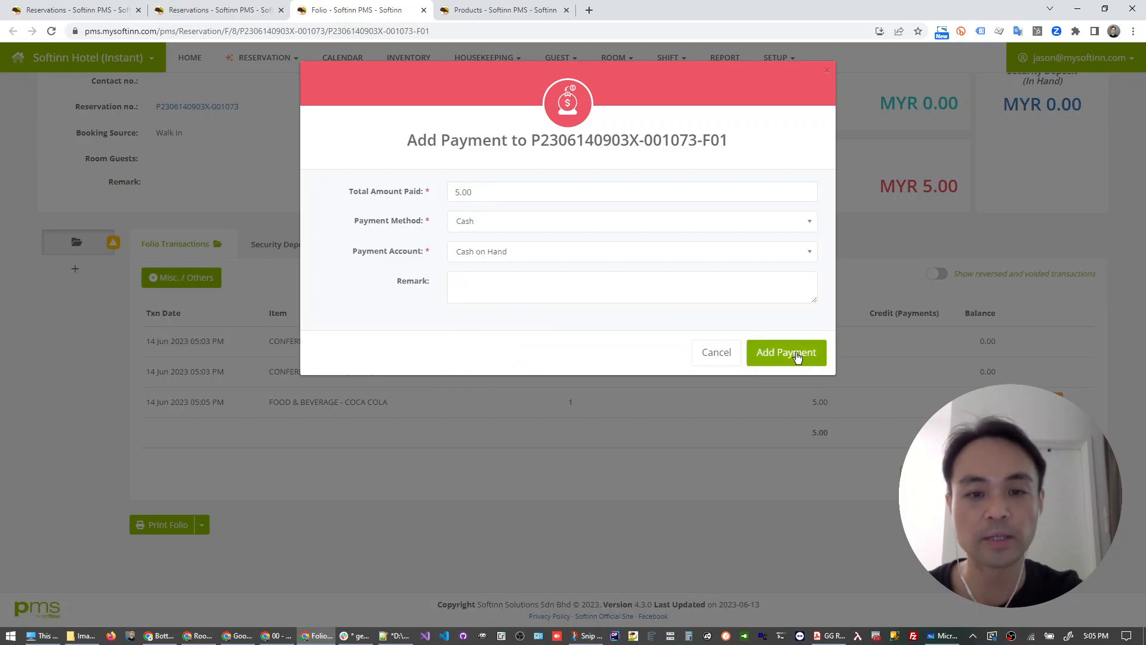
pyautogui.click(791, 354)
pyautogui.click(537, 402)
pyautogui.click(575, 404)
# - Review the folio's totals and its list of charge and payment transactions
pyautogui.scroll(-3, 572, 418)
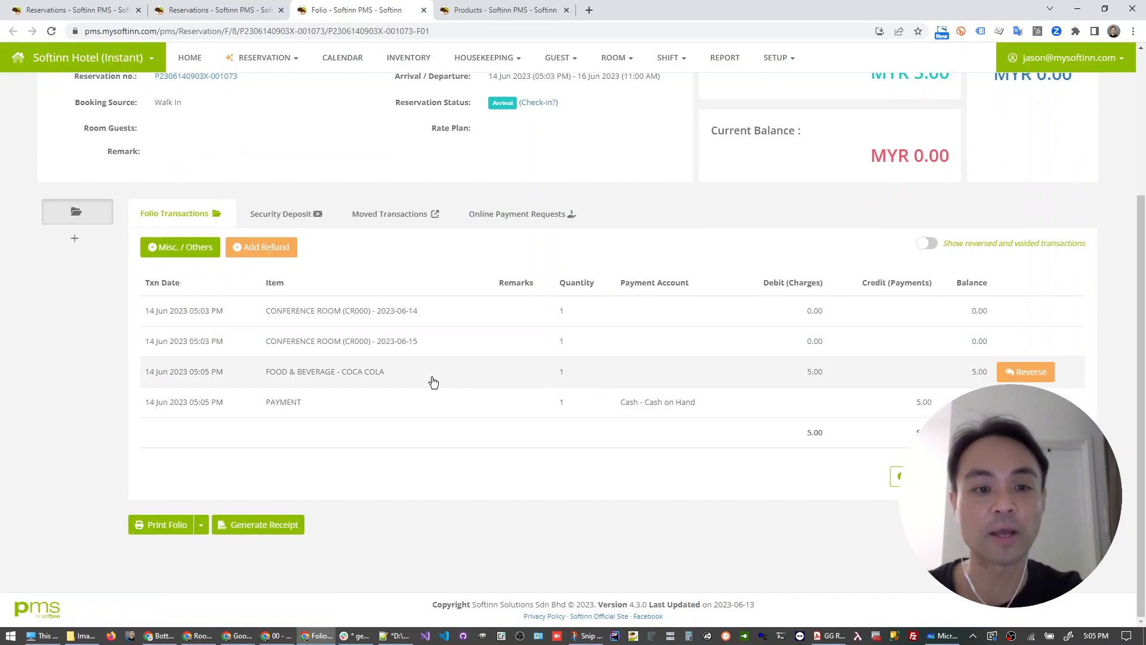
pyautogui.scroll(3, 434, 382)
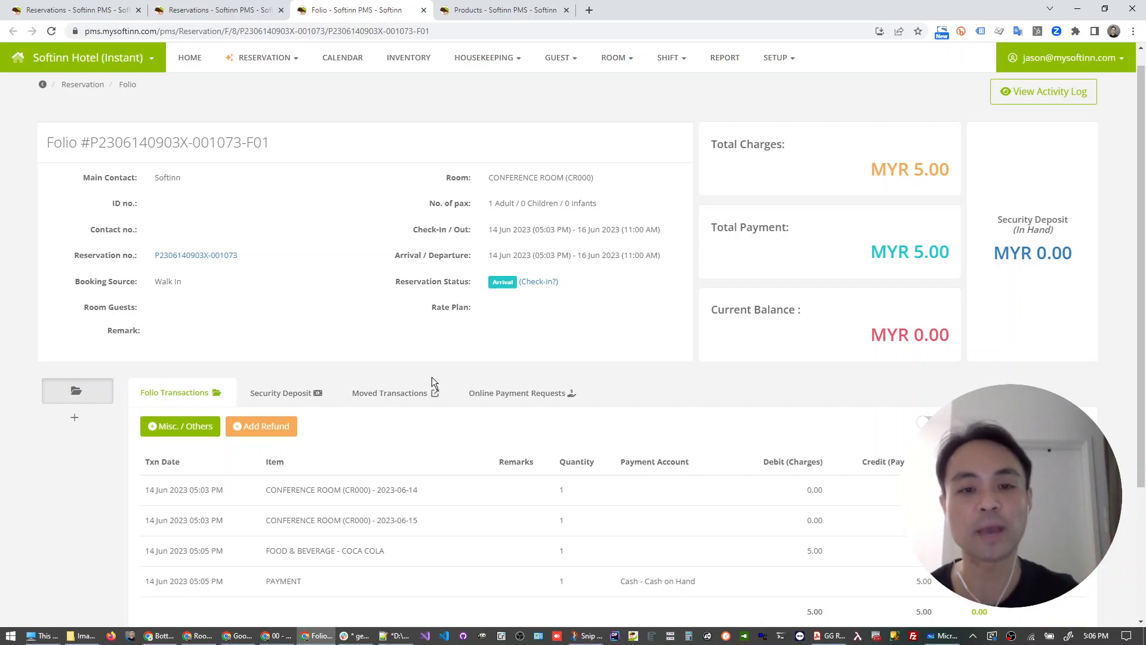
pyautogui.scroll(-3, 434, 382)
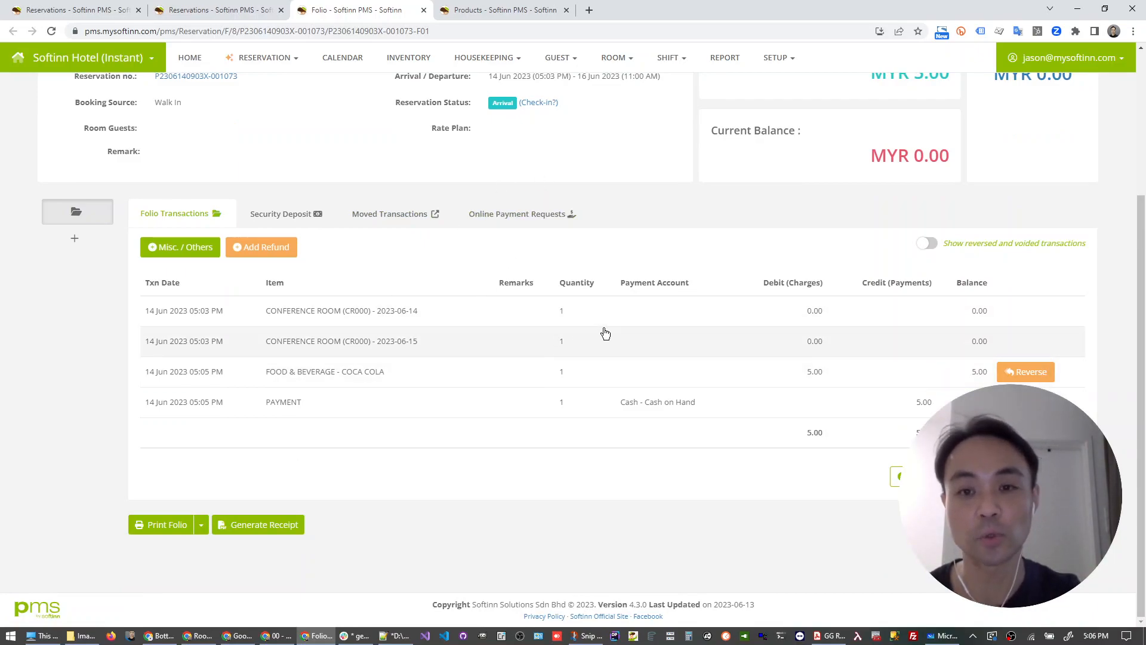
# - Search the reports for "revenue" and open the Revenue Report & Forecast
pyautogui.click(731, 68)
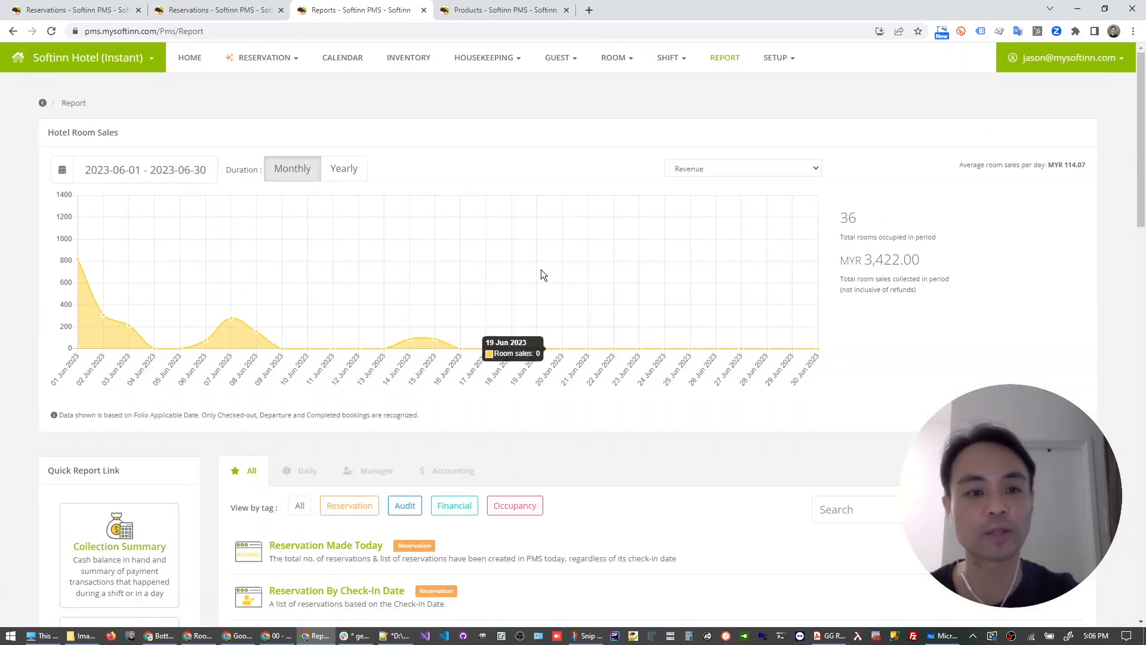
pyautogui.scroll(-2, 490, 313)
pyautogui.scroll(-1, 474, 323)
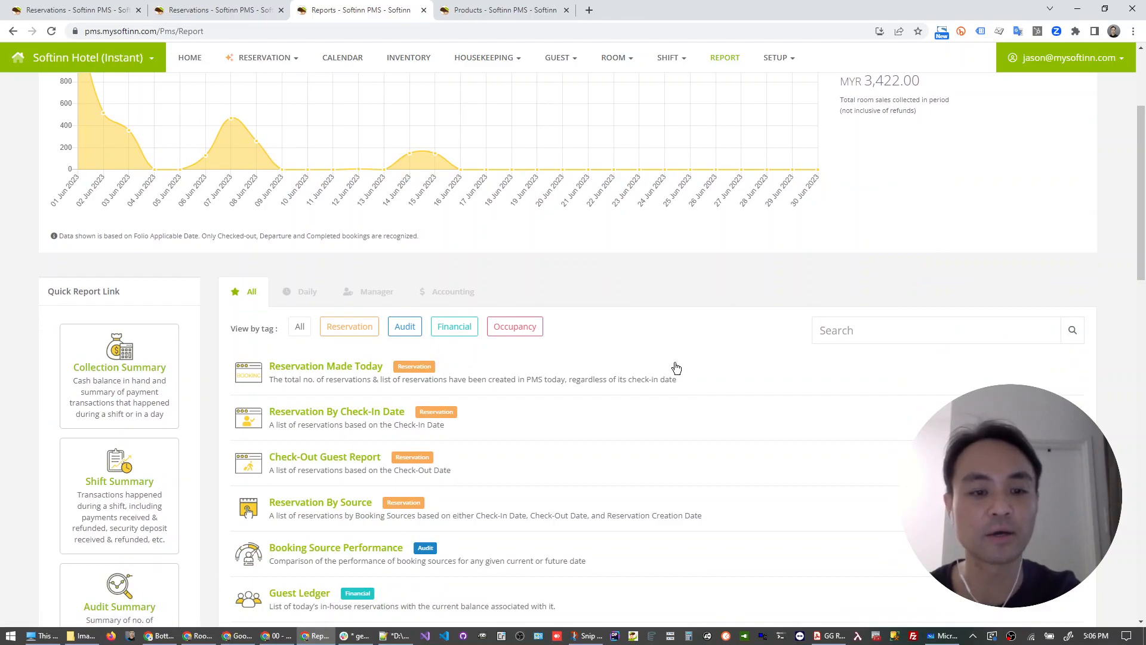
pyautogui.click(834, 336)
pyautogui.write('revenue')
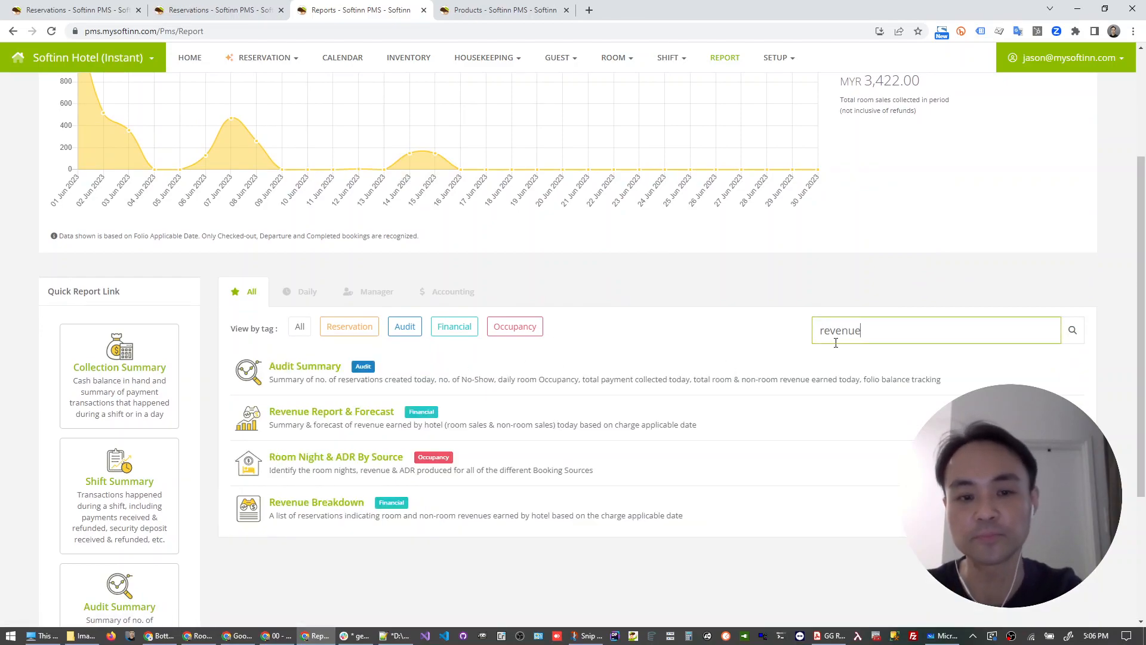
pyautogui.click(350, 416)
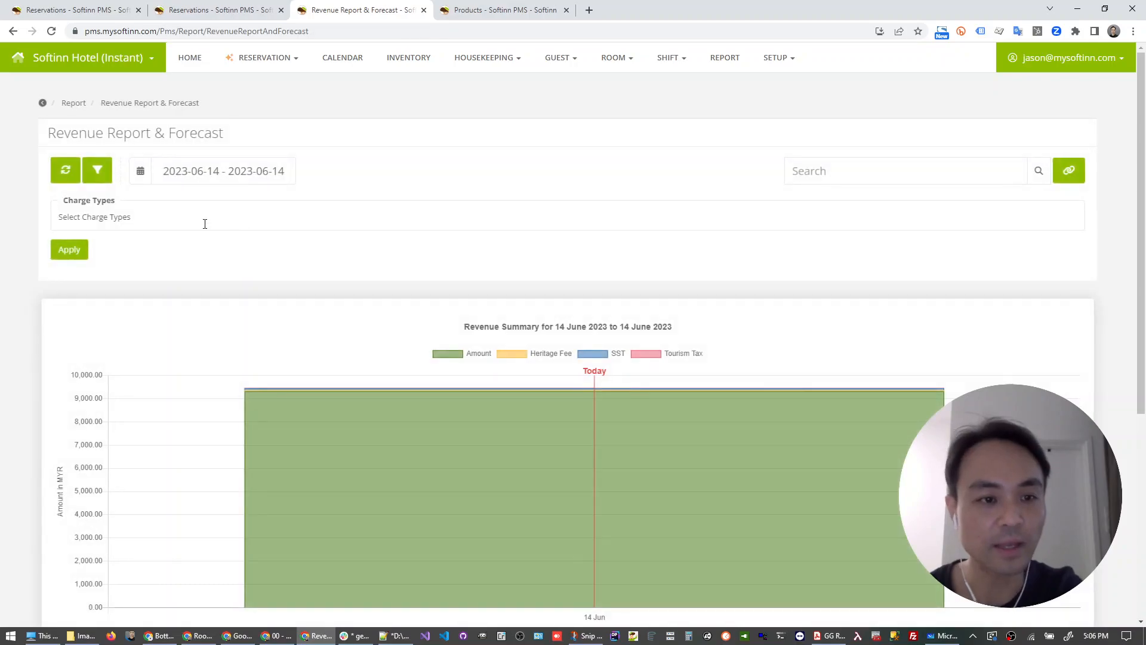
# - Filter the revenue report by the Food & Beverage charge type and view its chart and charge table
pyautogui.click(204, 219)
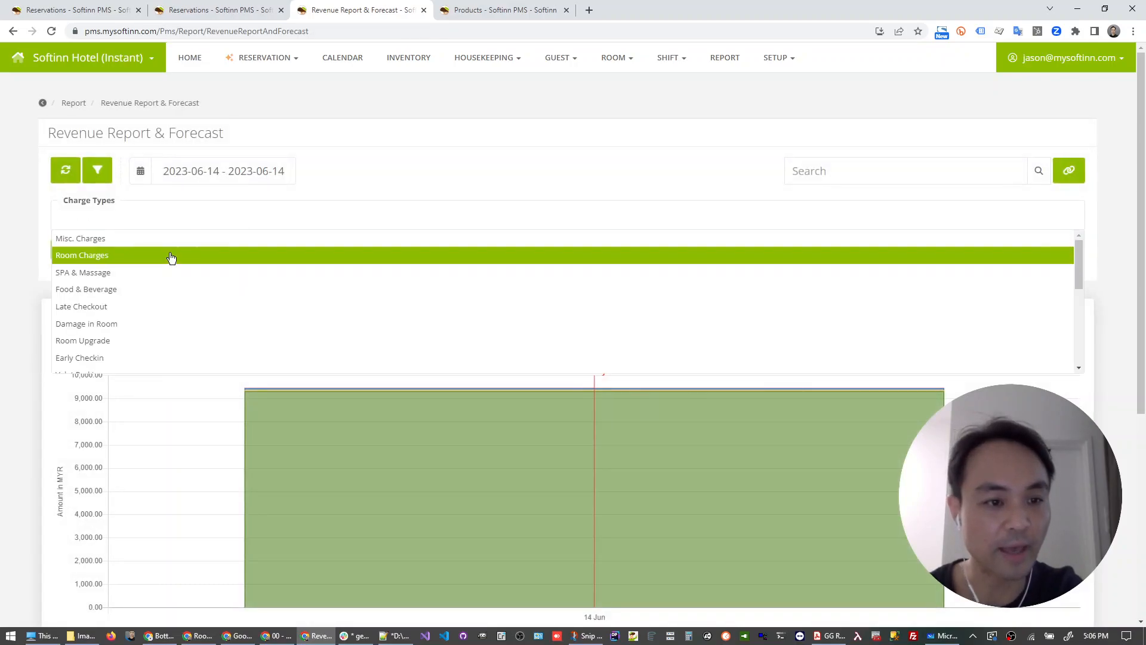
pyautogui.click(169, 291)
pyautogui.click(77, 251)
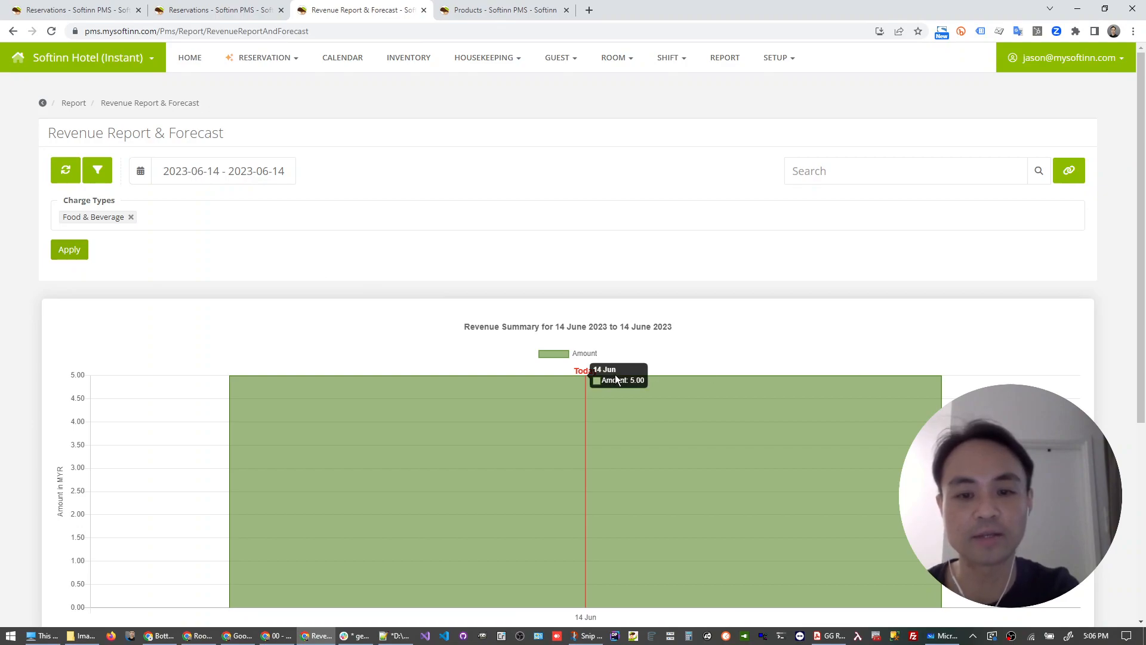
pyautogui.scroll(-1, 616, 386)
pyautogui.scroll(-1, 615, 381)
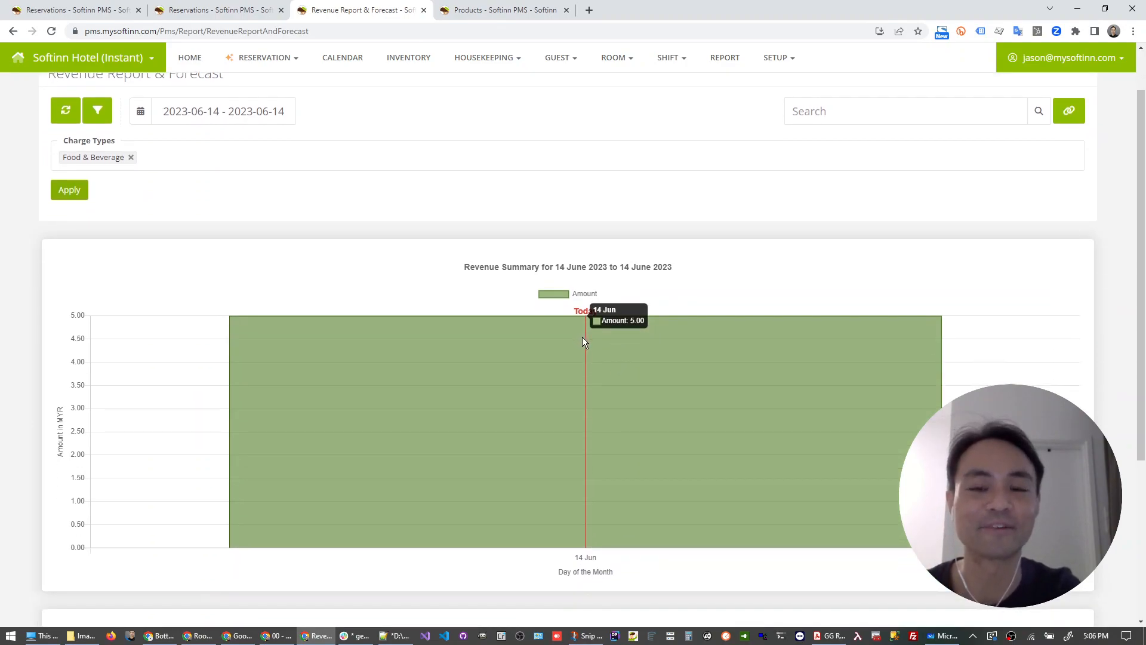
pyautogui.moveTo(1140, 210); pyautogui.dragTo(1140, 357)
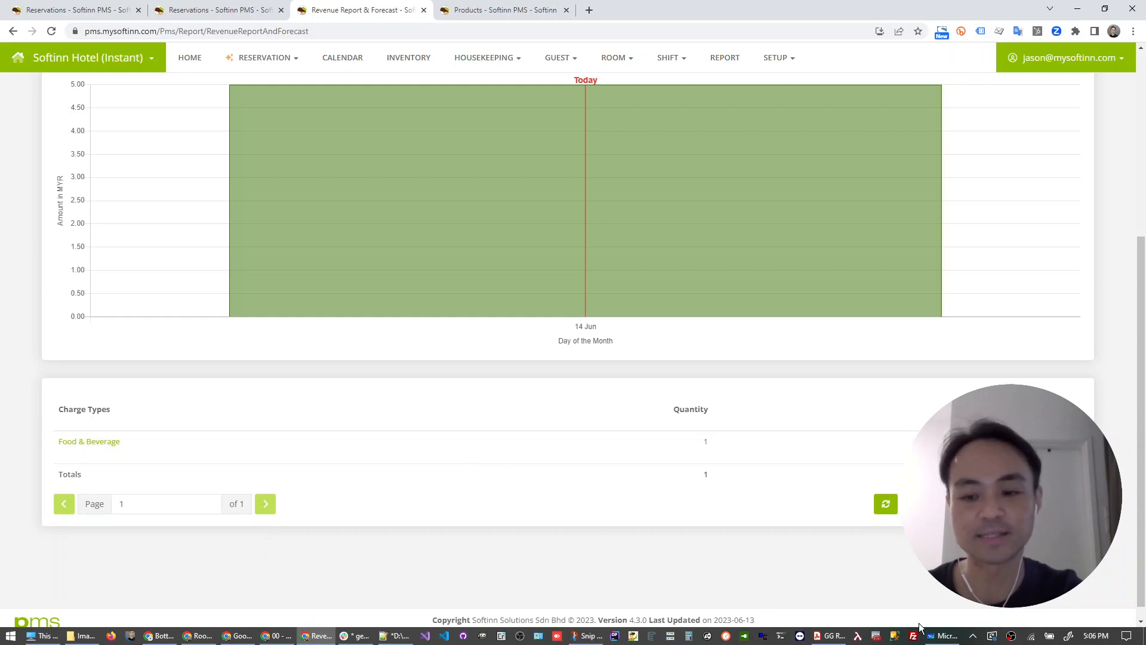
# - Switch to the Microsoft Whiteboard window with the POS sales notes
pyautogui.click(944, 635)
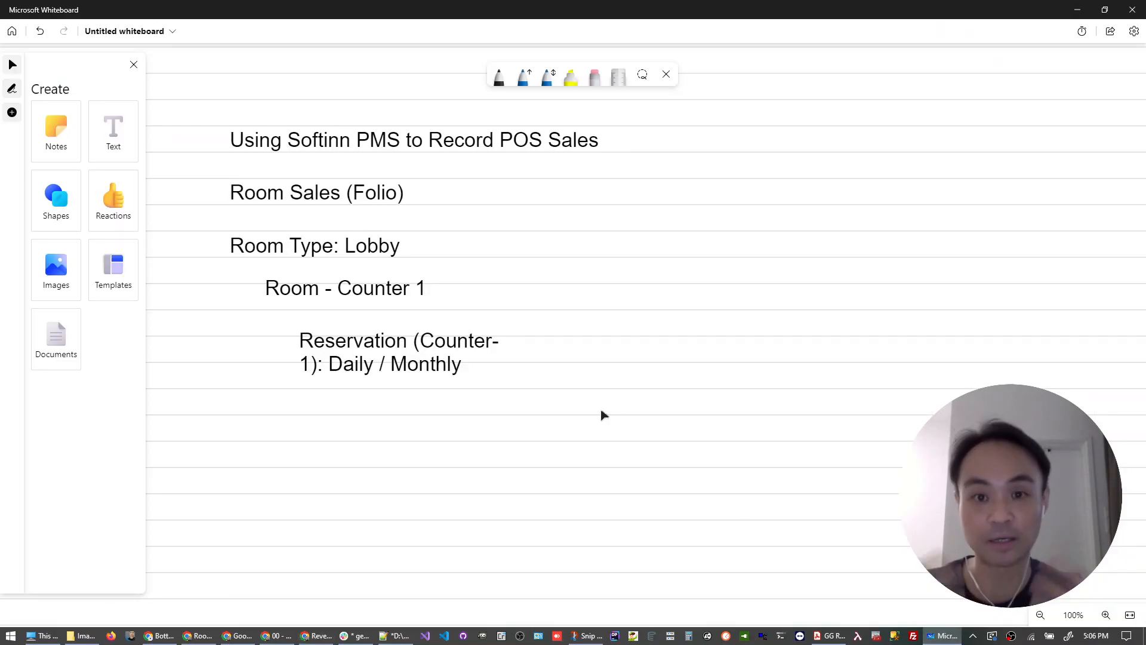